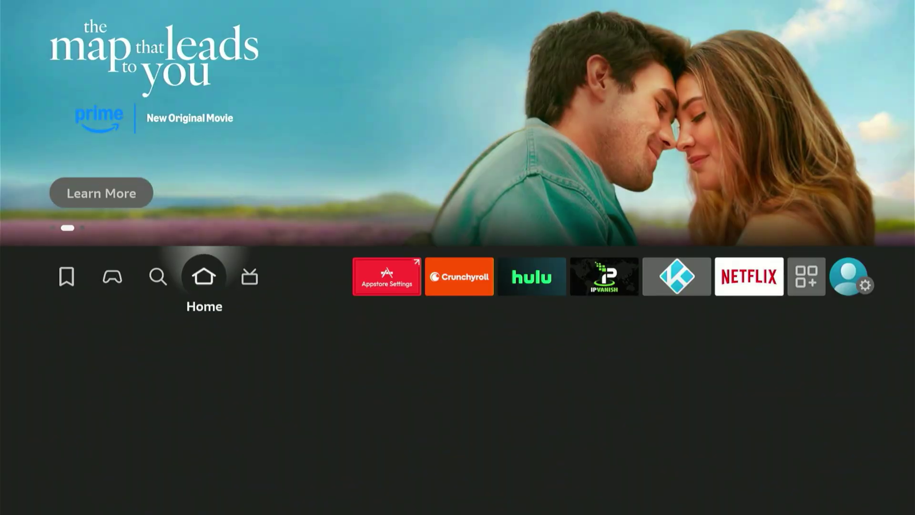
# Step: Go to the Find section of the home screen and open its search
pyautogui.press('Right')
pyautogui.press('Right')
pyautogui.press('Left')
pyautogui.press('Left')
pyautogui.press('Left')
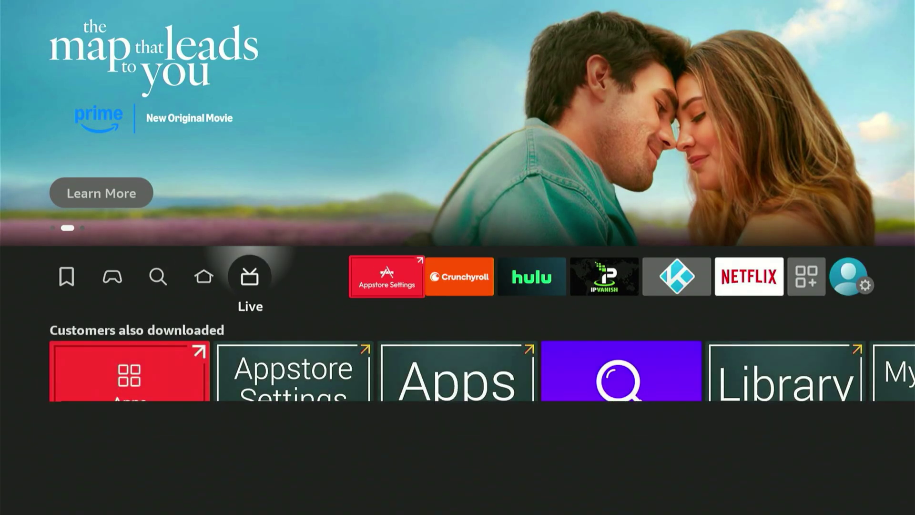
pyautogui.press('Left')
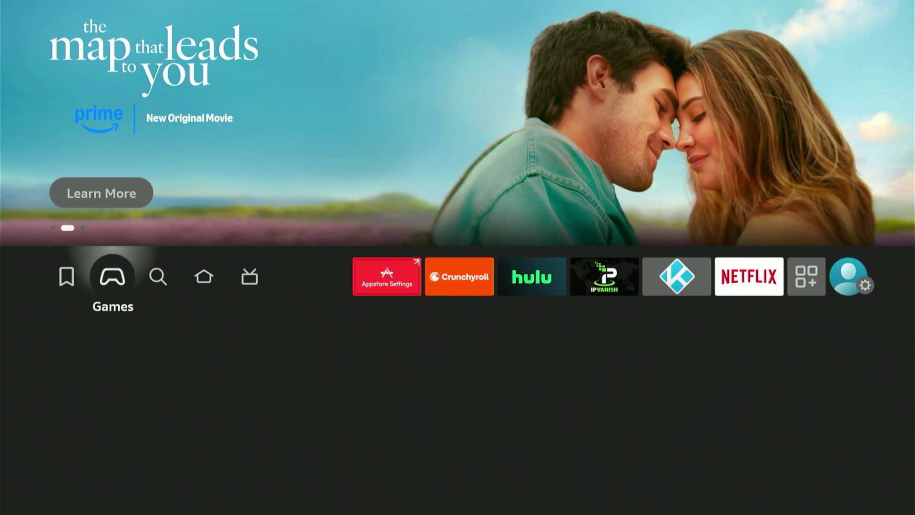
pyautogui.press('Right')
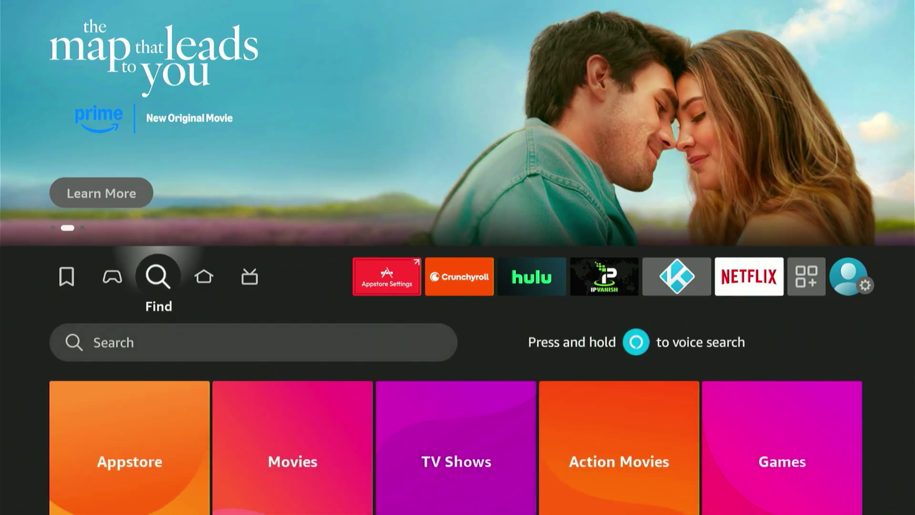
pyautogui.press('Down')
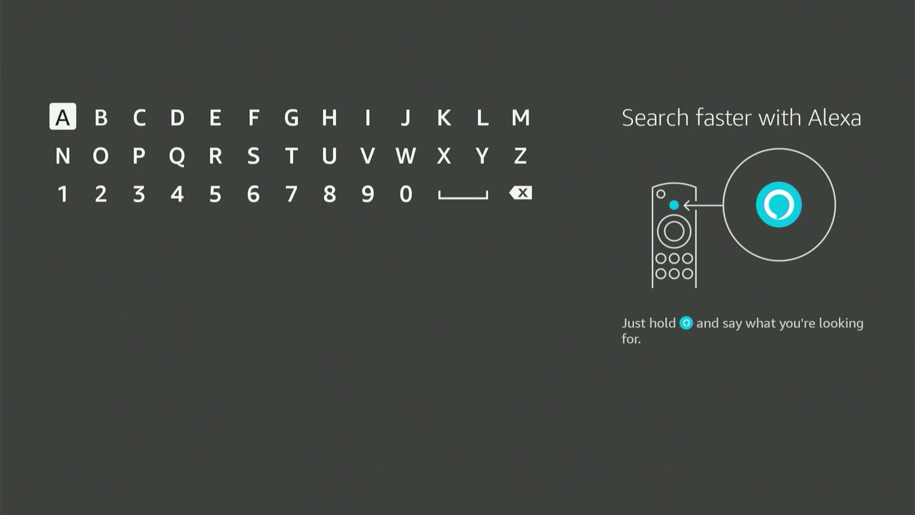
# Step: Enter "Dow" as the search text and pick the Downloader suggestion
pyautogui.press('Right')
pyautogui.press('Right')
pyautogui.press('Right')
pyautogui.press('Right')
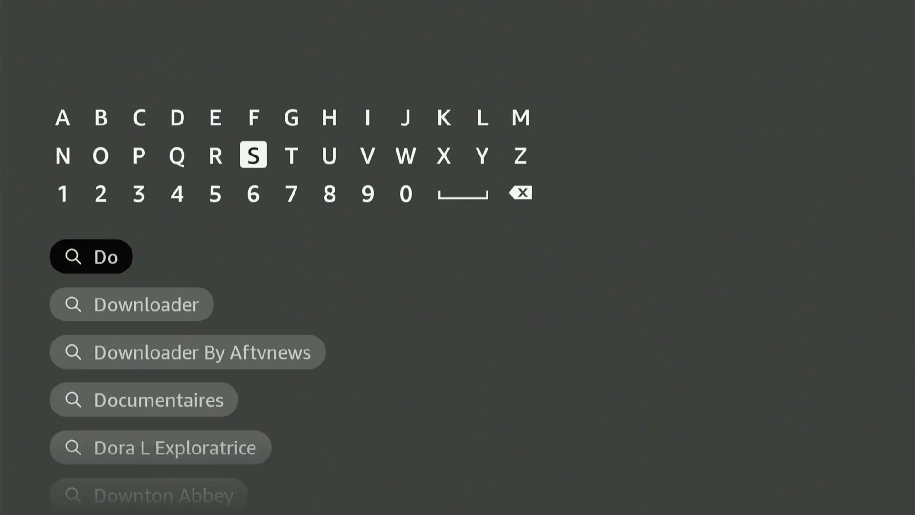
pyautogui.press('Return')
pyautogui.press('Down')
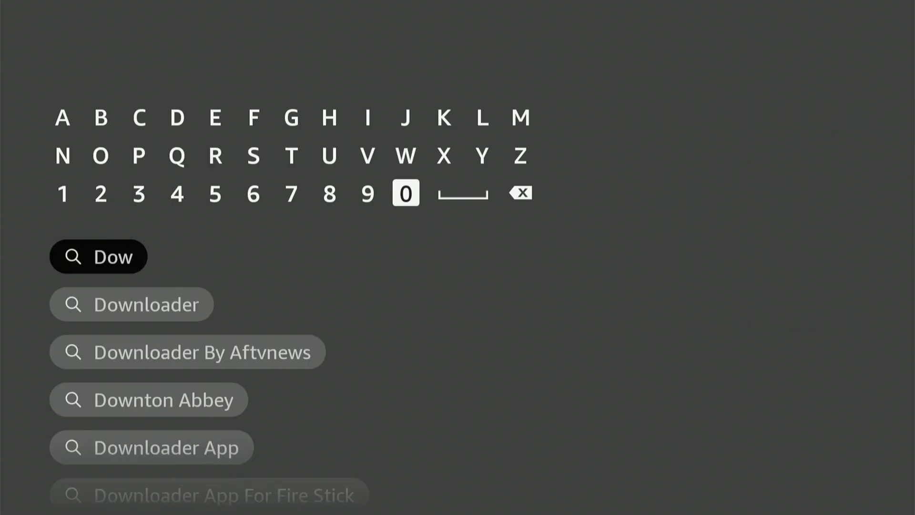
pyautogui.press('Down')
pyautogui.press('Down')
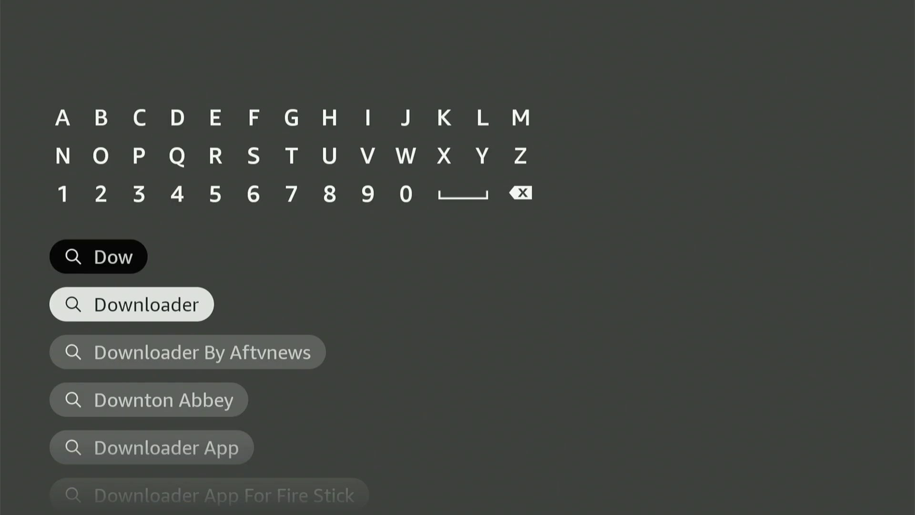
pyautogui.press('Return')
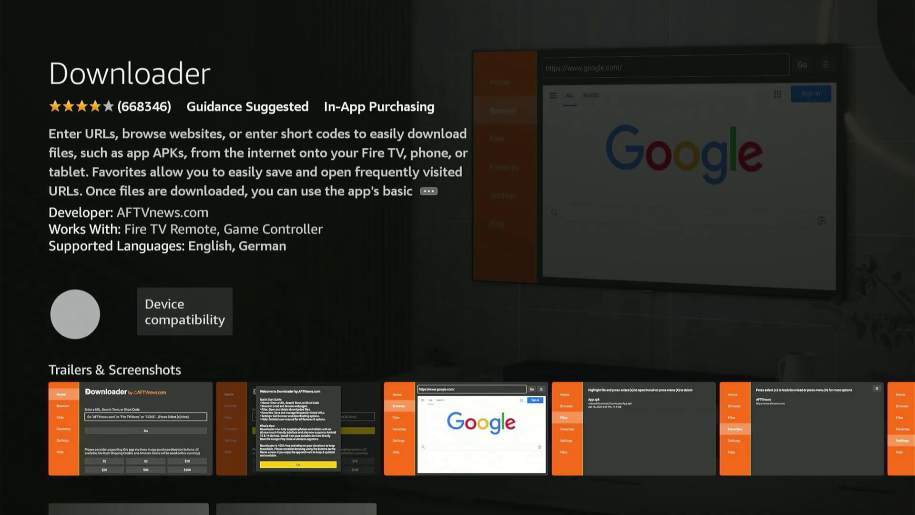
# Step: Install the Downloader app from its store page and return to the home screen
pyautogui.press('Return')
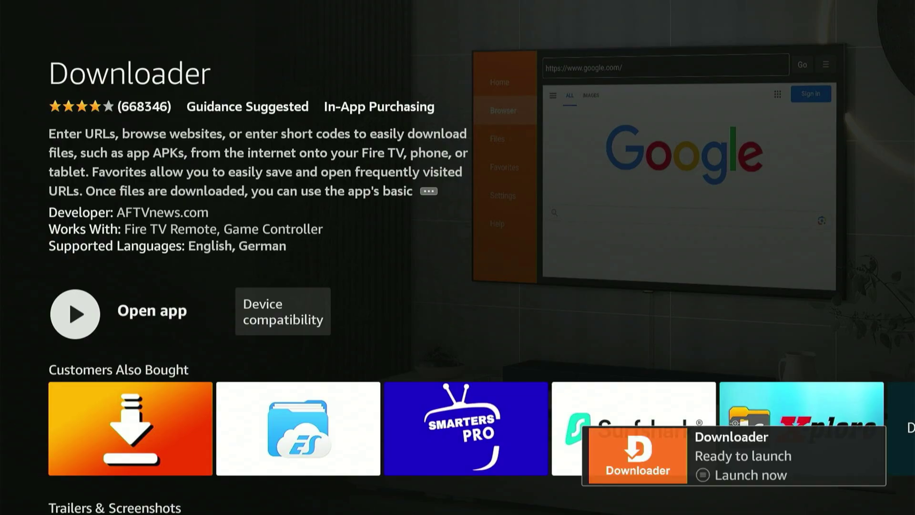
pyautogui.press('Home')
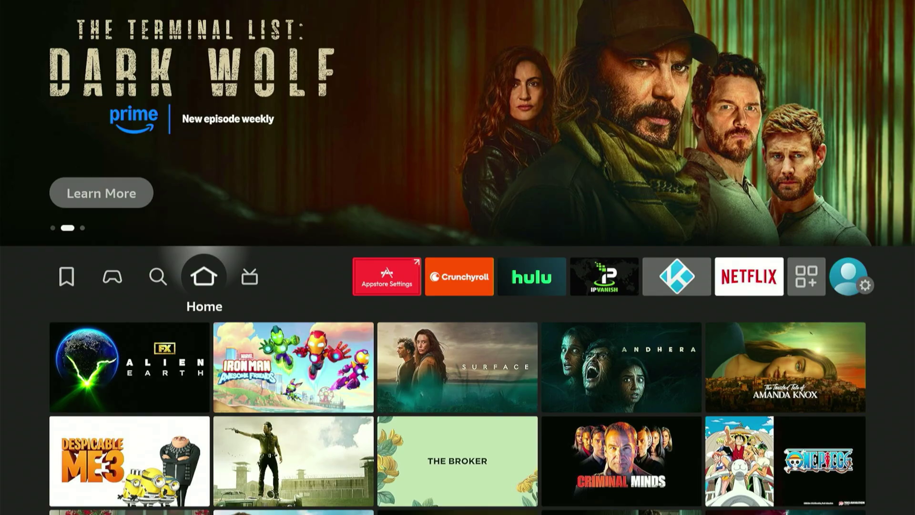
# Step: Go from Home past the app shortcuts to the device settings
pyautogui.press('Right')
pyautogui.press('Right')
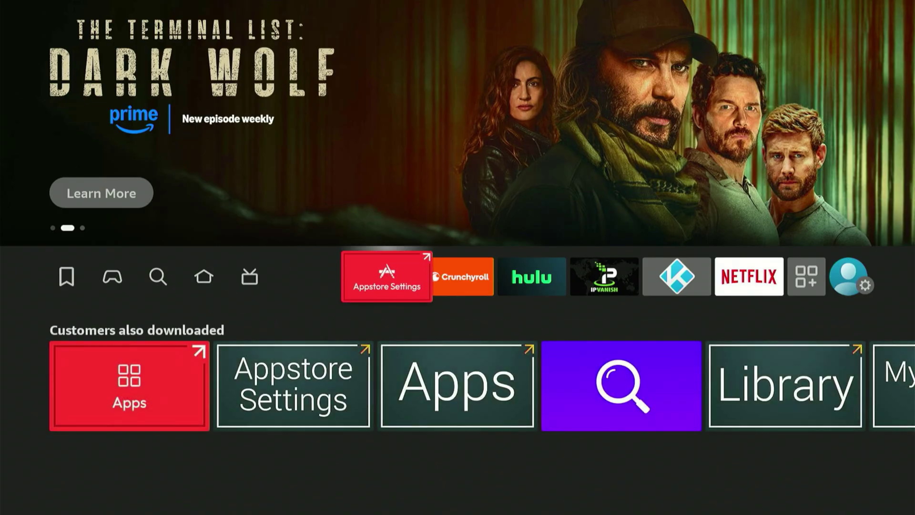
pyautogui.press('Right')
pyautogui.press('Right')
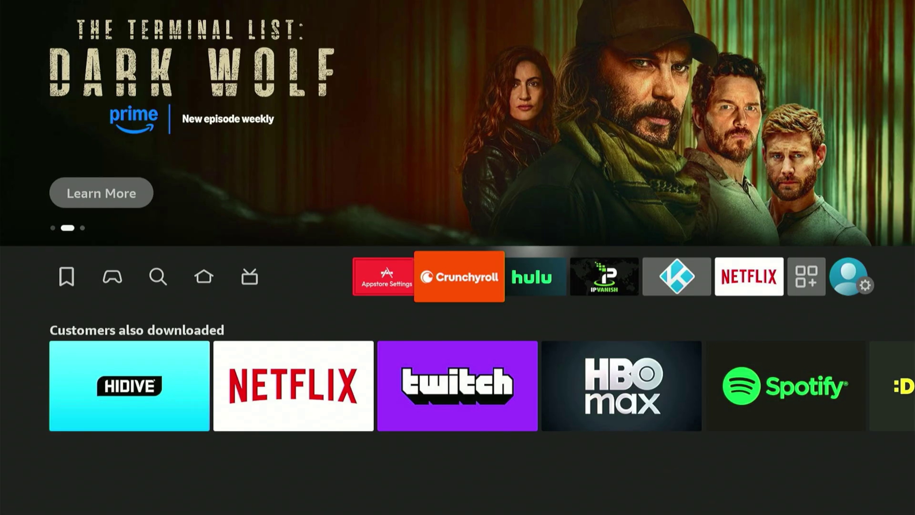
pyautogui.press('Right')
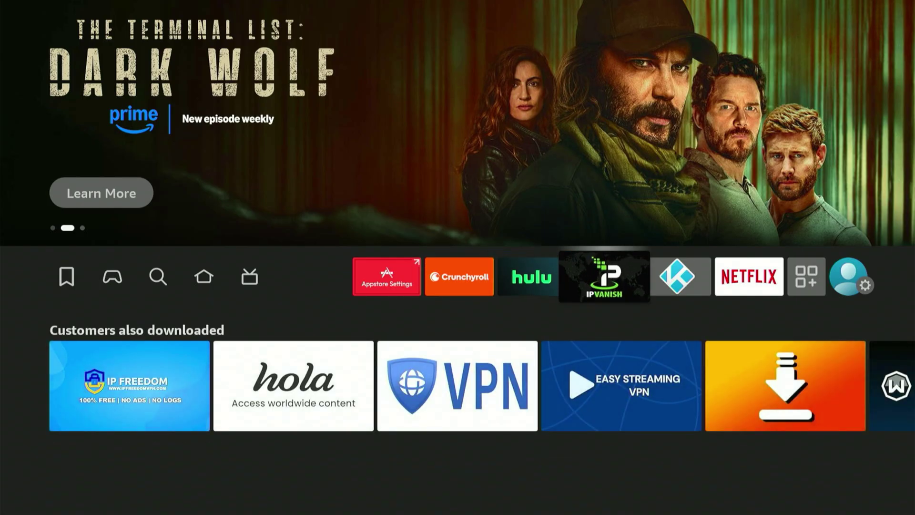
pyautogui.press('Right')
pyautogui.press('Right')
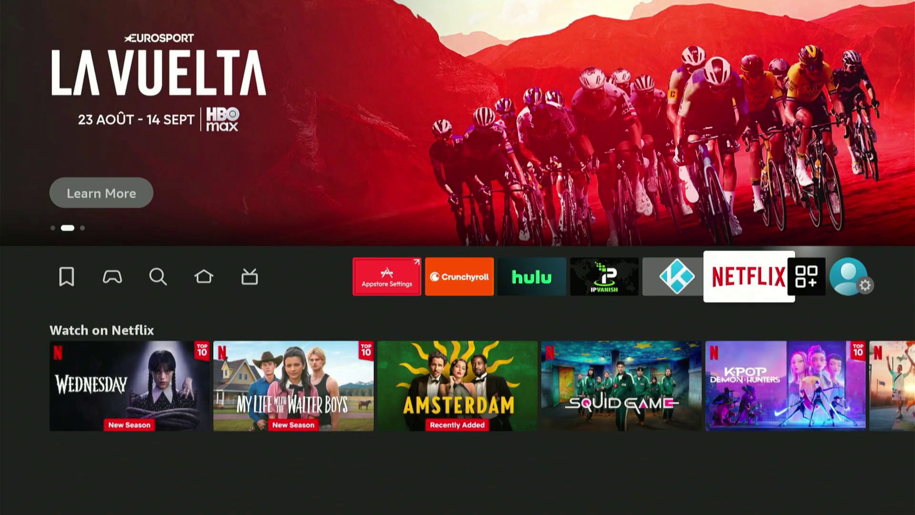
pyautogui.press('Right')
pyautogui.press('Right')
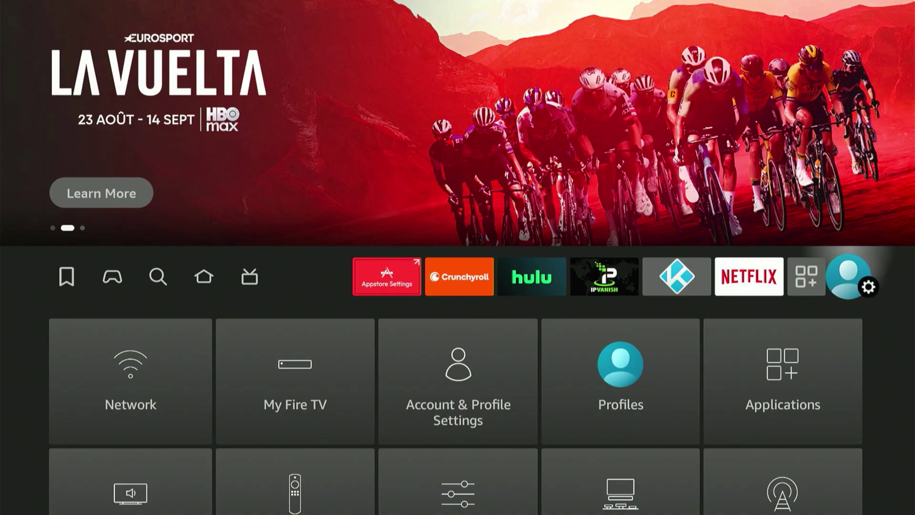
pyautogui.press('Down')
pyautogui.press('Down')
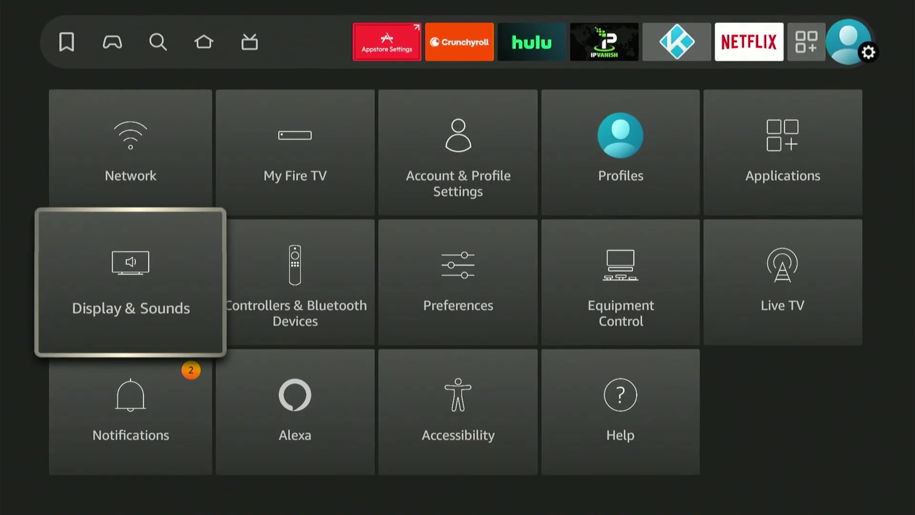
pyautogui.press('Right')
pyautogui.press('Right')
pyautogui.press('Right')
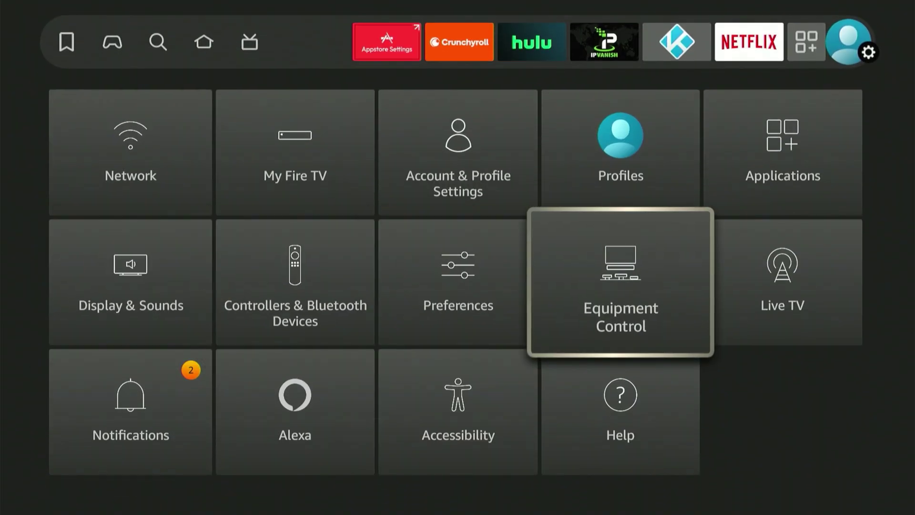
pyautogui.press('Up')
pyautogui.press('Right')
pyautogui.press('Down')
pyautogui.press('Left')
pyautogui.press('Down')
pyautogui.press('Left')
pyautogui.press('Left')
pyautogui.press('Up')
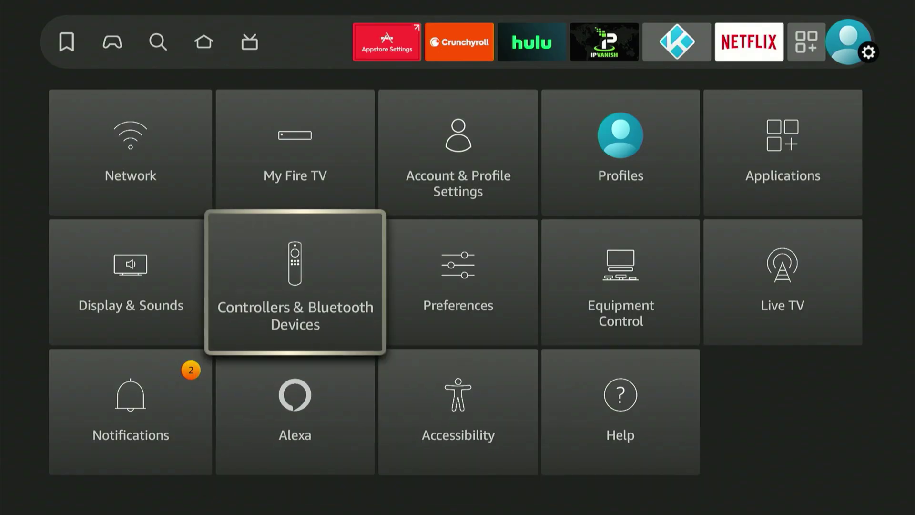
pyautogui.press('Right')
pyautogui.press('Right')
pyautogui.press('Up')
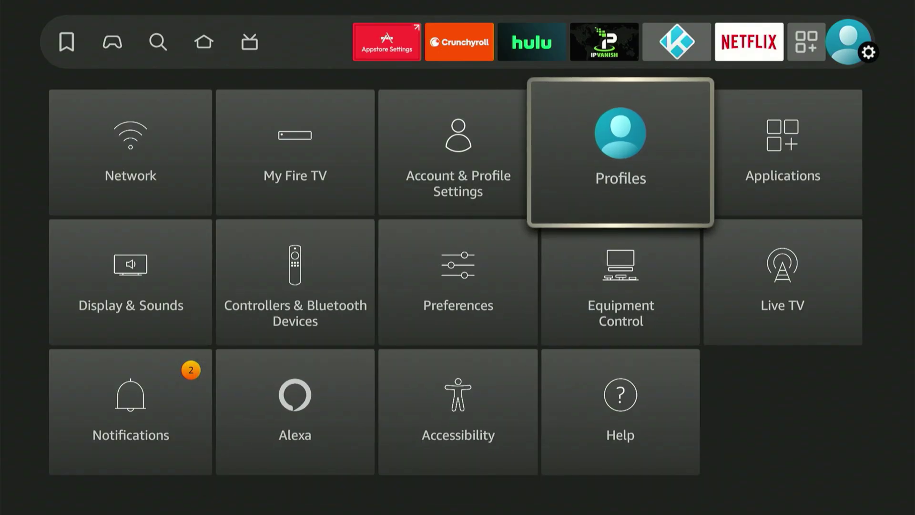
pyautogui.press('Left')
pyautogui.press('Down')
pyautogui.press('Down')
pyautogui.press('Left')
pyautogui.press('Left')
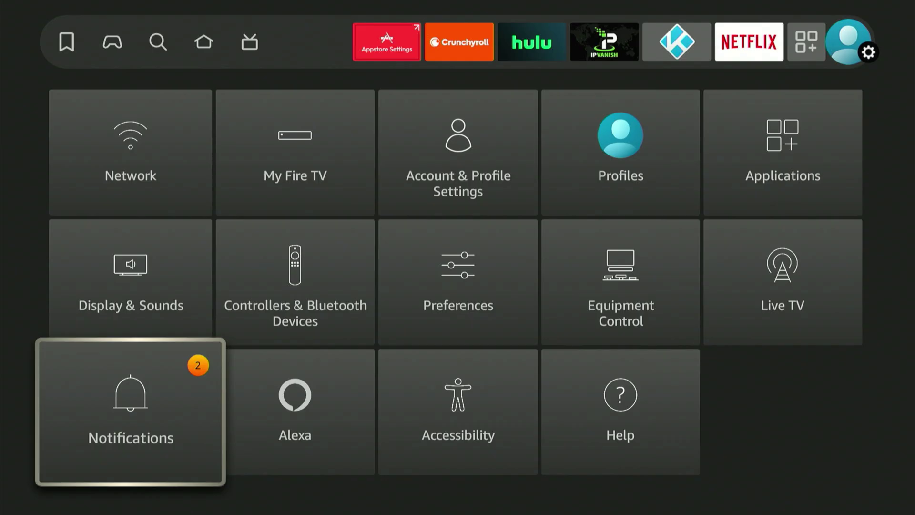
# Step: Open the My Fire TV settings
pyautogui.press('Up')
pyautogui.press('Up')
pyautogui.press('Right')
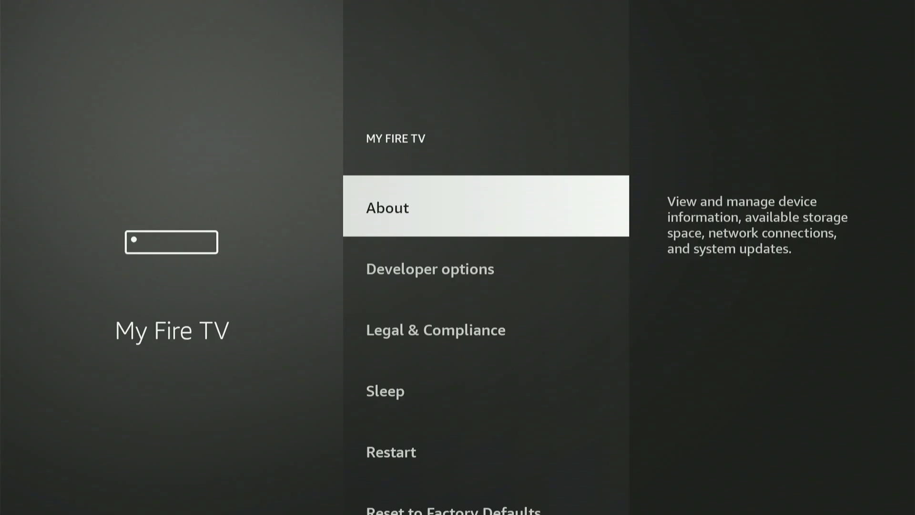
# Step: Activate the Fire TV entry under About repeatedly to unlock developer mode, and return to the My Fire TV settings
pyautogui.press('Down')
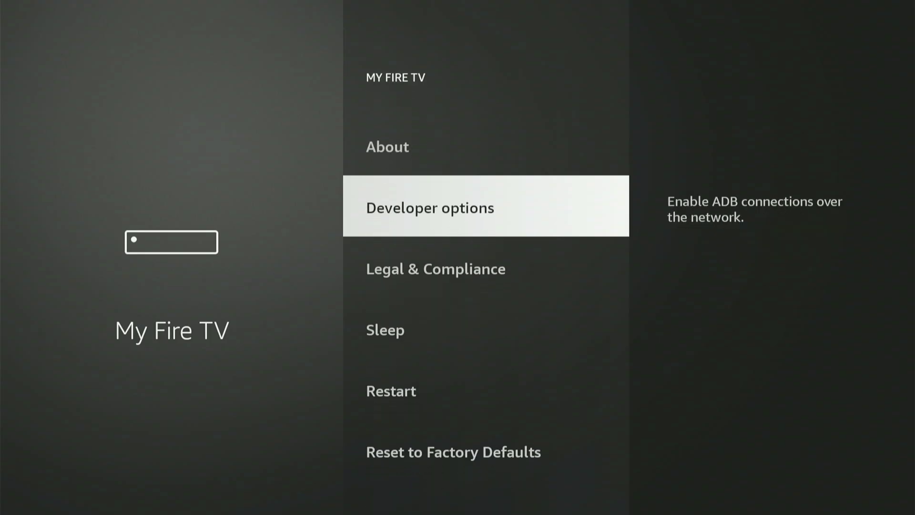
pyautogui.press('Up')
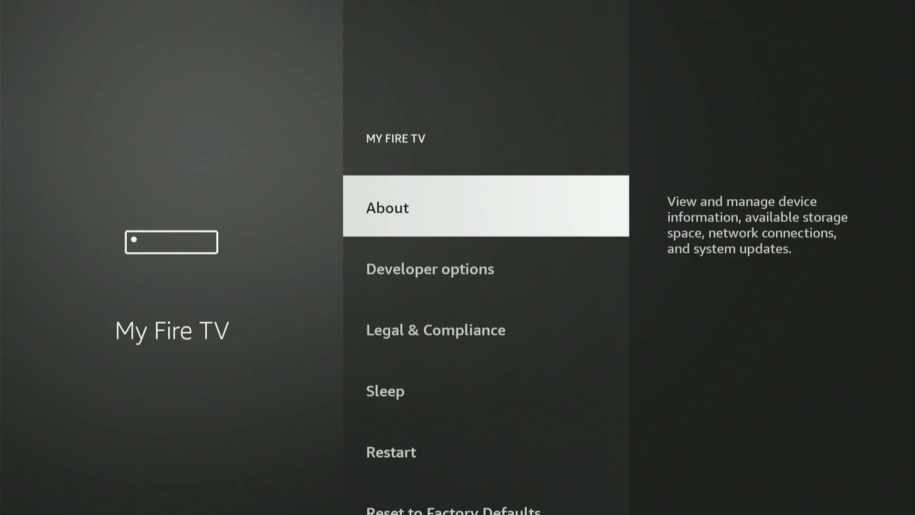
pyautogui.press('Return')
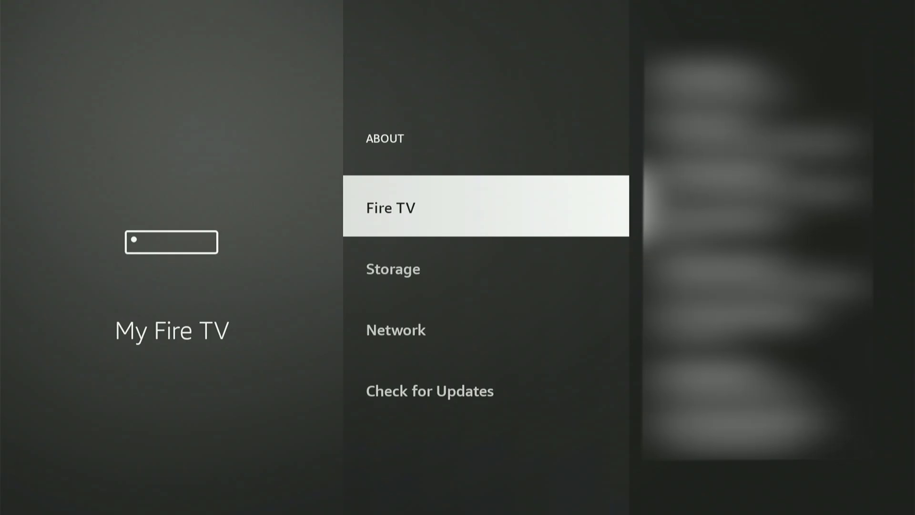
pyautogui.press('Return')
pyautogui.press('Return')
pyautogui.press('Return')
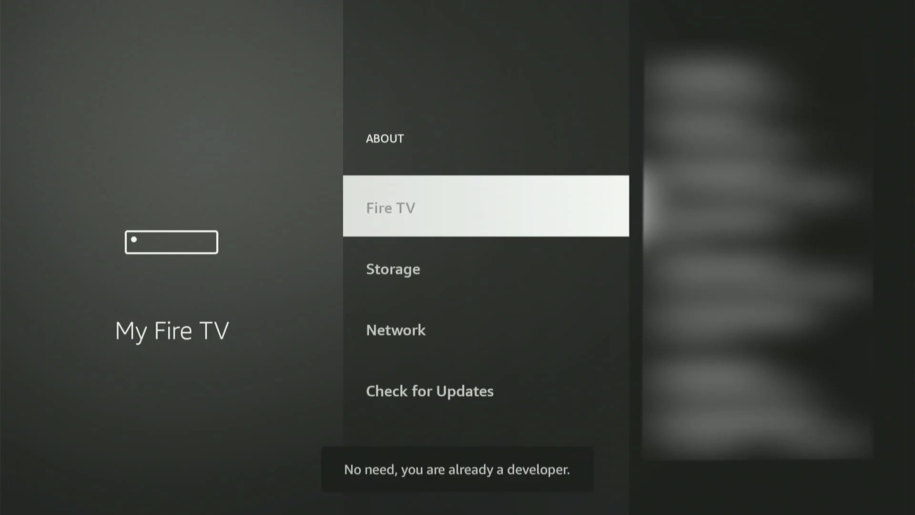
pyautogui.press('Return')
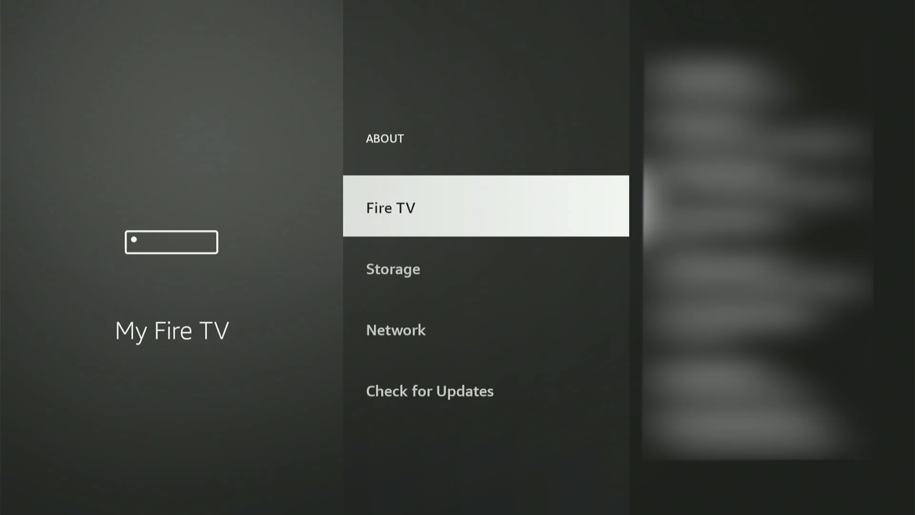
pyautogui.press('Escape')
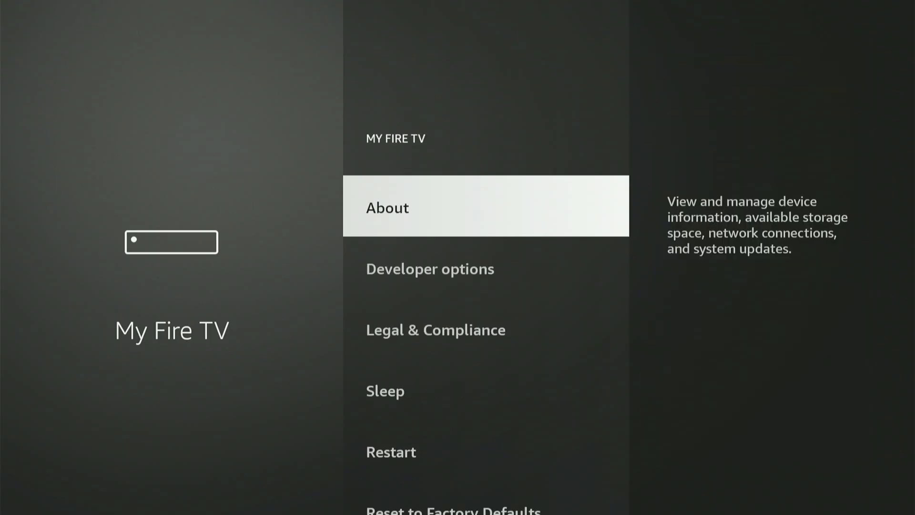
# Step: Open the Developer options of My Fire TV
pyautogui.press('Down')
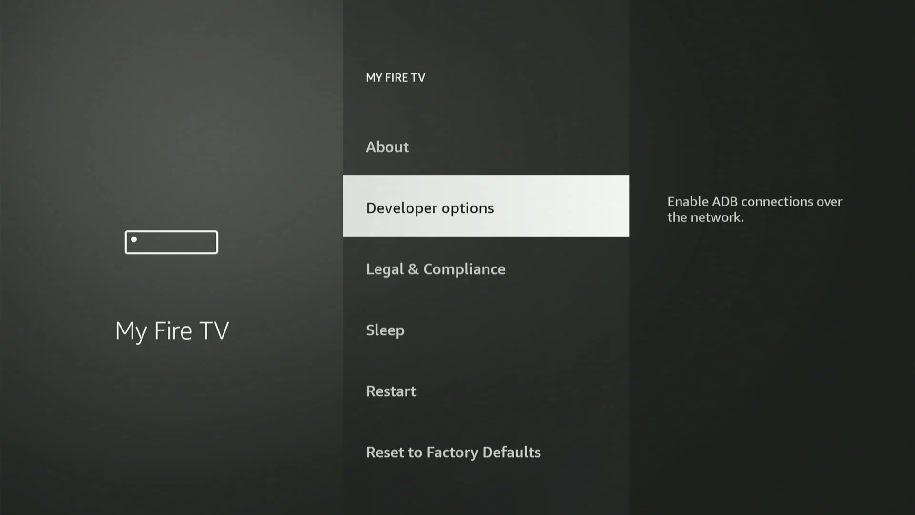
pyautogui.press('Return')
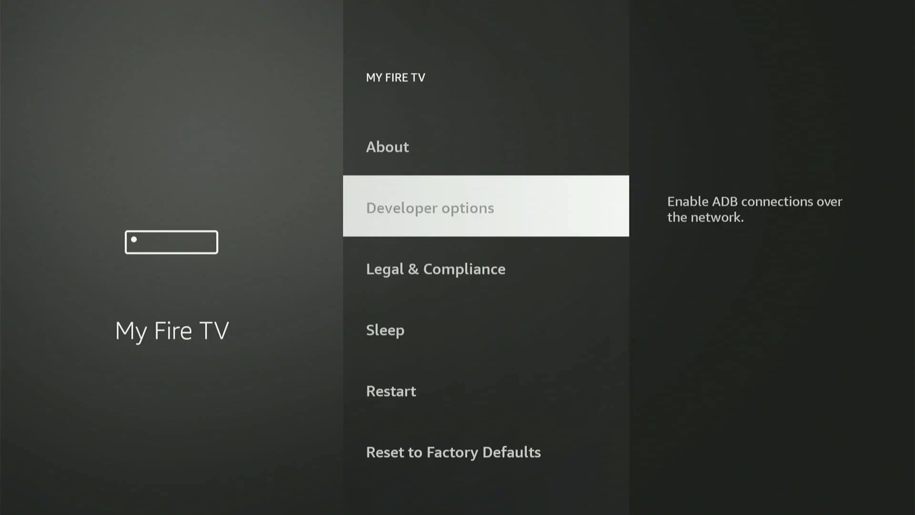
pyautogui.press('Return')
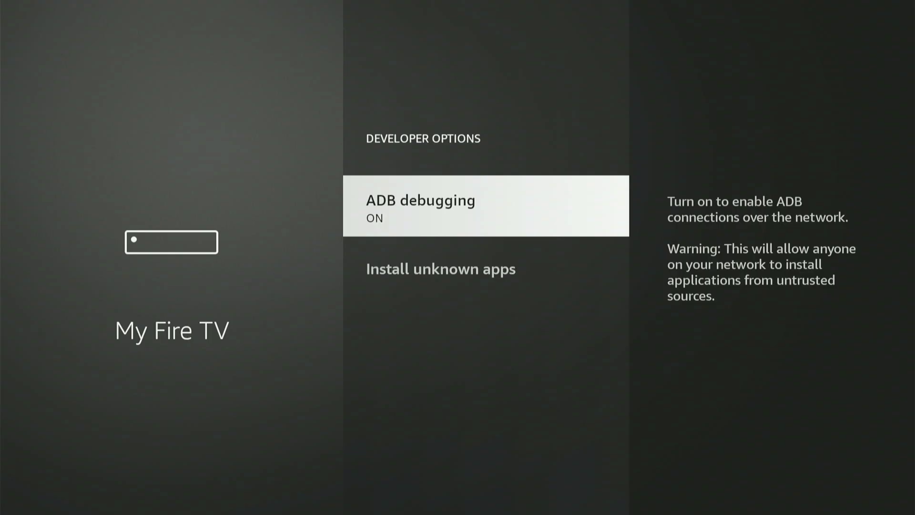
# Step: Turn on Install unknown apps for Downloader and return to the home screen
pyautogui.press('Down')
pyautogui.press('Return')
pyautogui.press('Down')
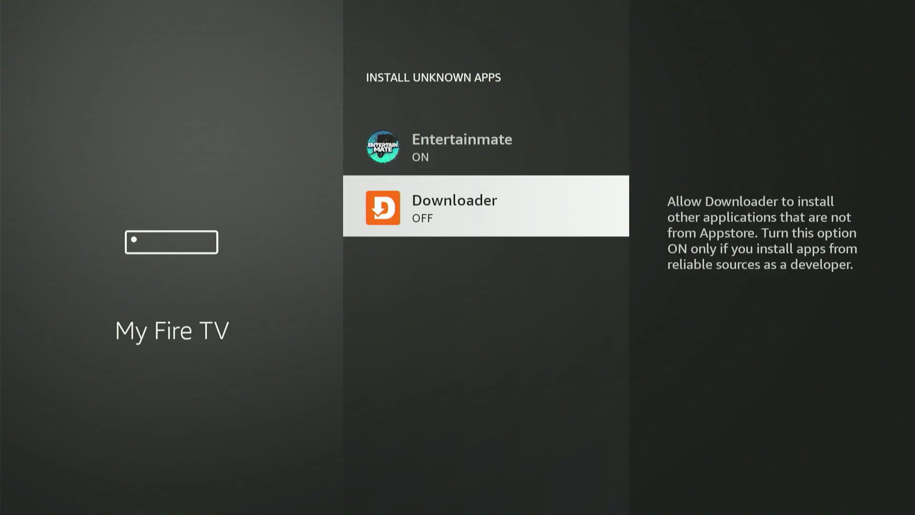
pyautogui.press('Return')
pyautogui.press('Escape')
pyautogui.press('Home')
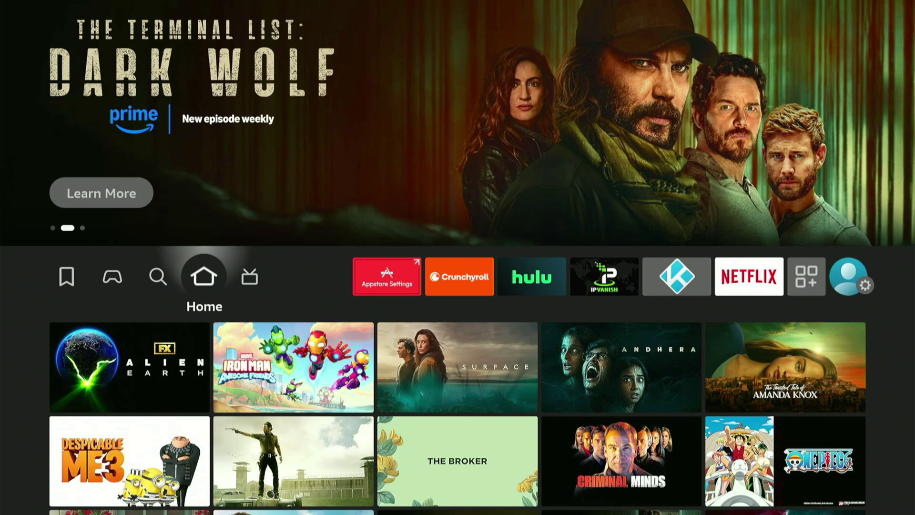
# Step: Open the full list of installed apps and channels from the home screen
pyautogui.press('Right')
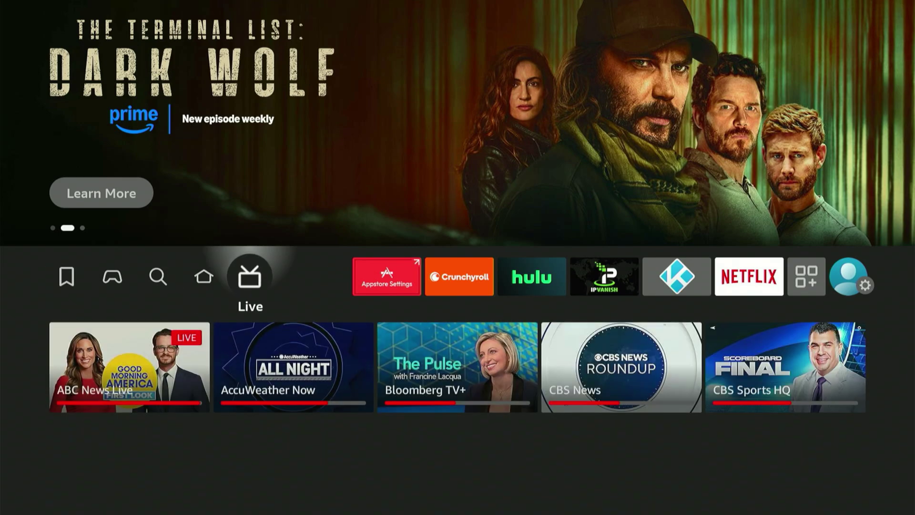
pyautogui.press('Right')
pyautogui.press('Right')
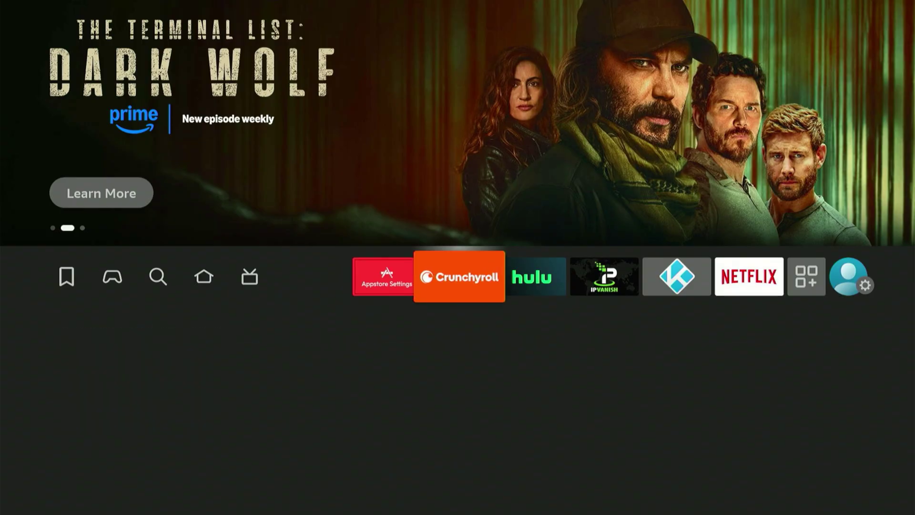
pyautogui.press('Right')
pyautogui.press('Right')
pyautogui.press('Right')
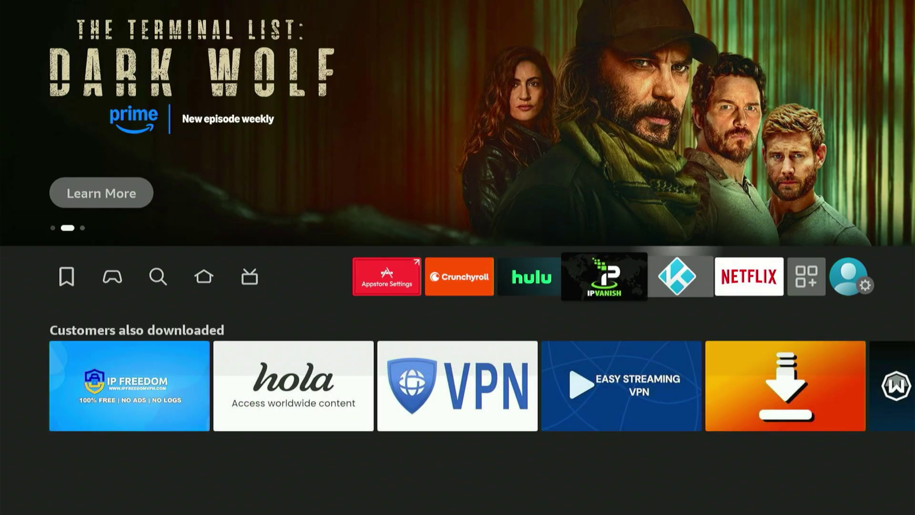
pyautogui.press('Right')
pyautogui.press('Right')
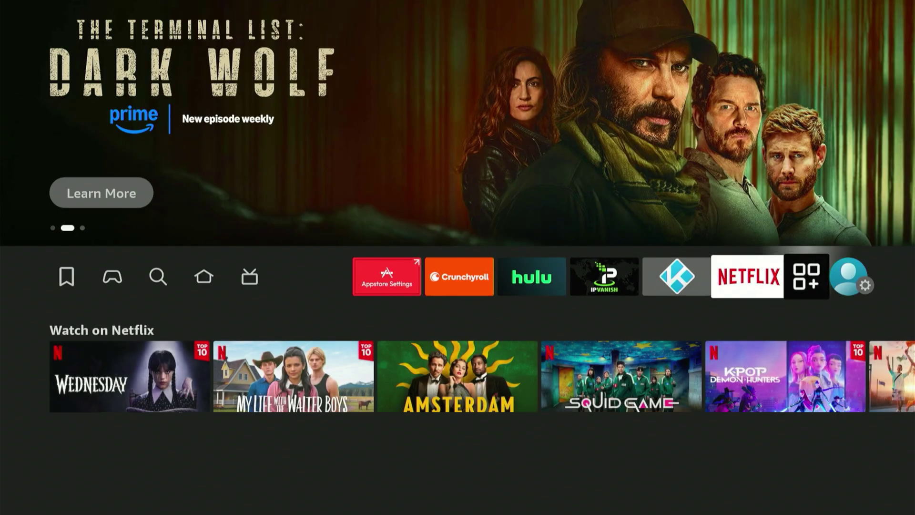
pyautogui.press('Right')
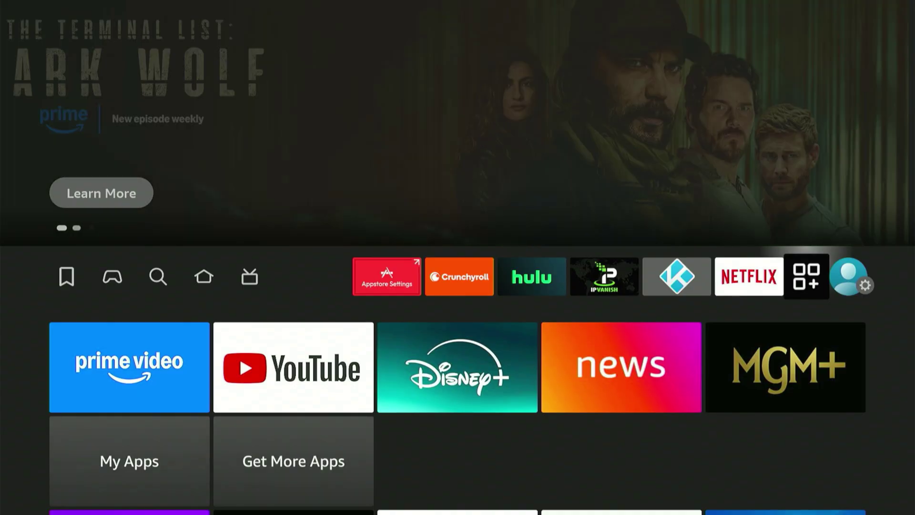
pyautogui.press('Return')
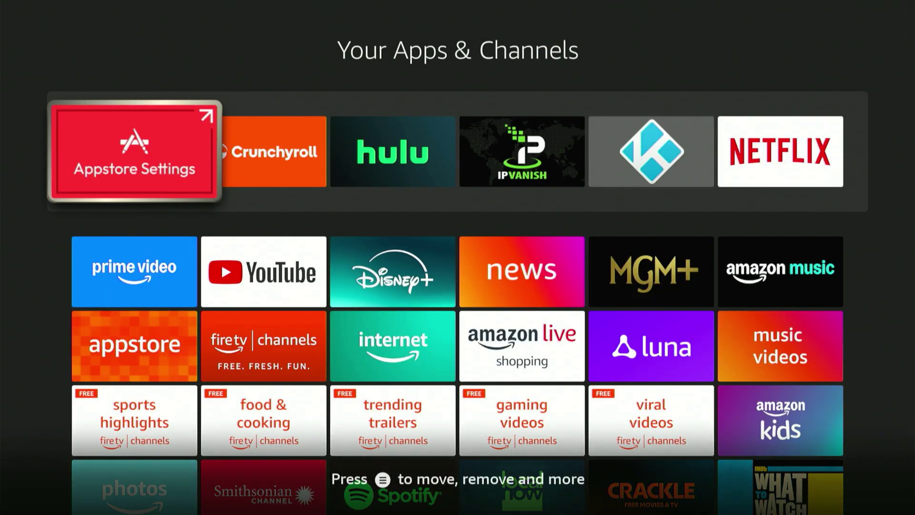
# Step: Launch Downloader from the apps and channels list and dismiss its Quick Start Guide
pyautogui.press('Down')
pyautogui.press('Down')
pyautogui.press('Down')
pyautogui.press('Down')
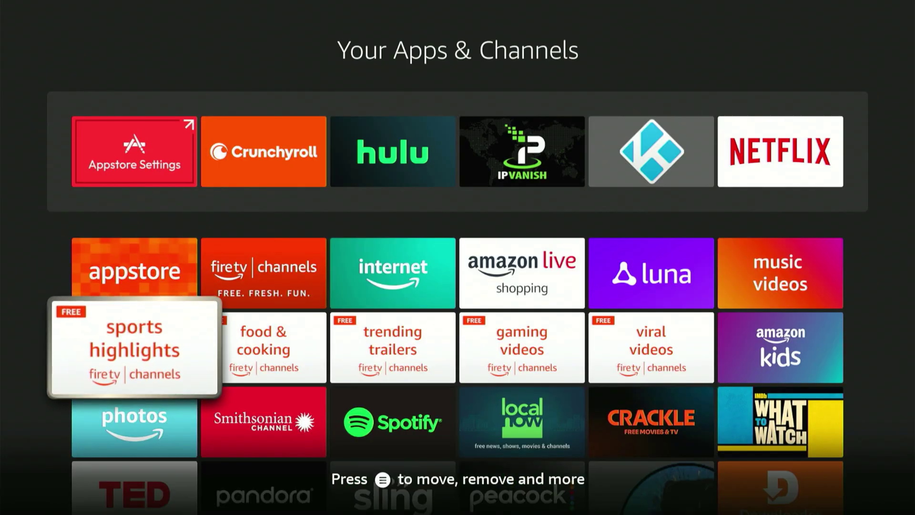
pyautogui.press('Right')
pyautogui.press('Right')
pyautogui.press('Right')
pyautogui.press('Right')
pyautogui.press('Right')
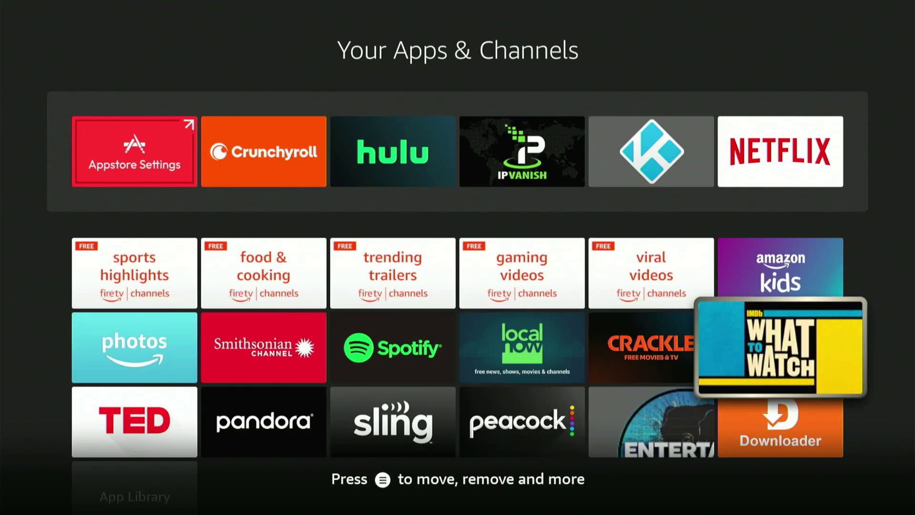
pyautogui.press('Down')
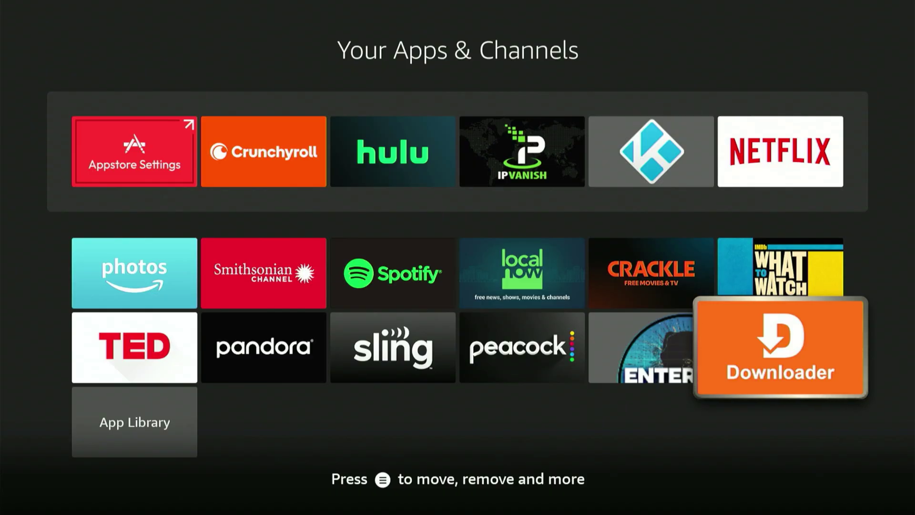
pyautogui.press('Return')
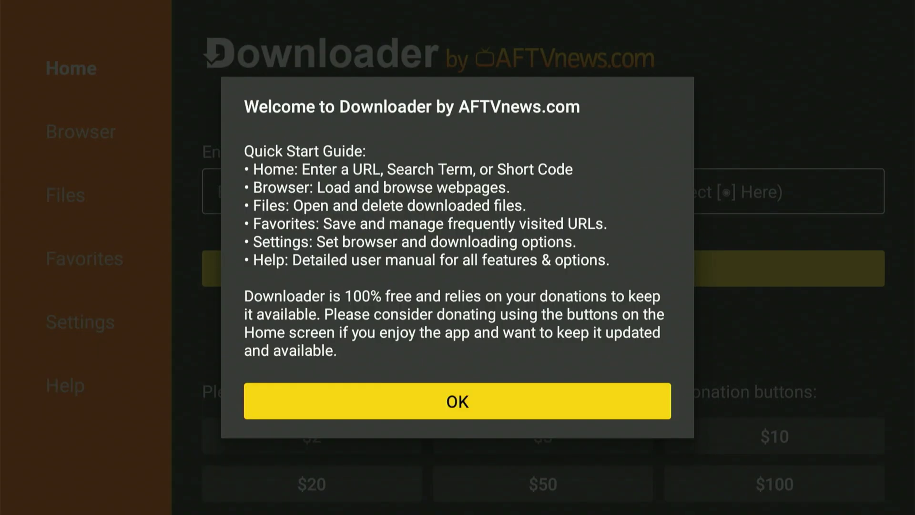
pyautogui.press('Return')
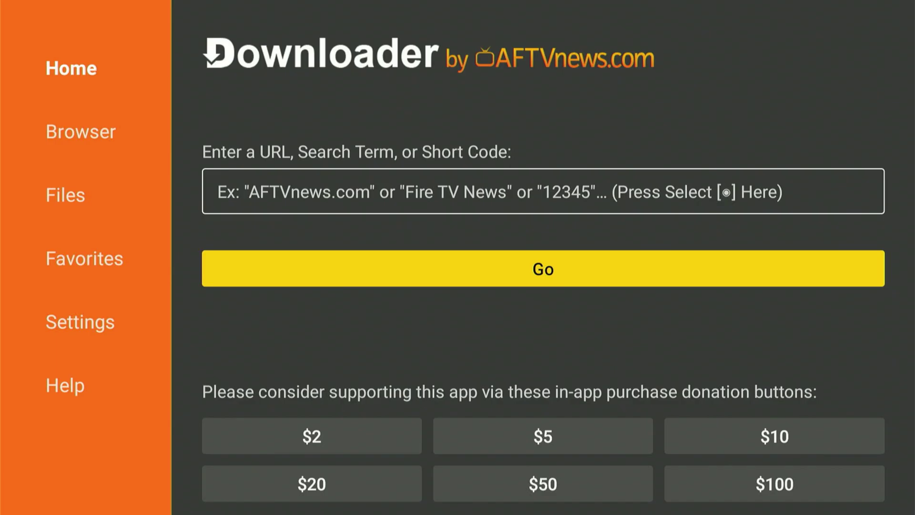
# Step: Enter the short code 3826020 in Downloader's URL field and load it
pyautogui.press('Up')
pyautogui.press('Return')
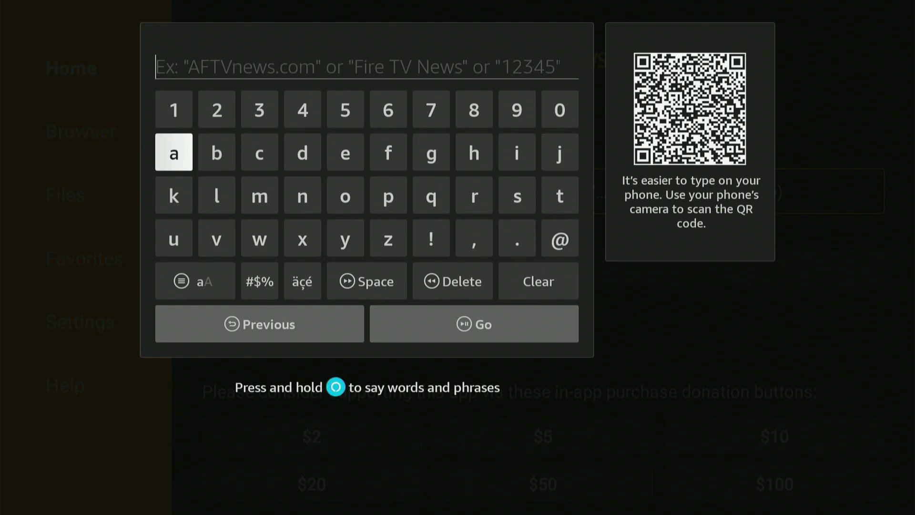
pyautogui.press('Up')
pyautogui.press('Right')
pyautogui.press('Right')
pyautogui.press('Return')
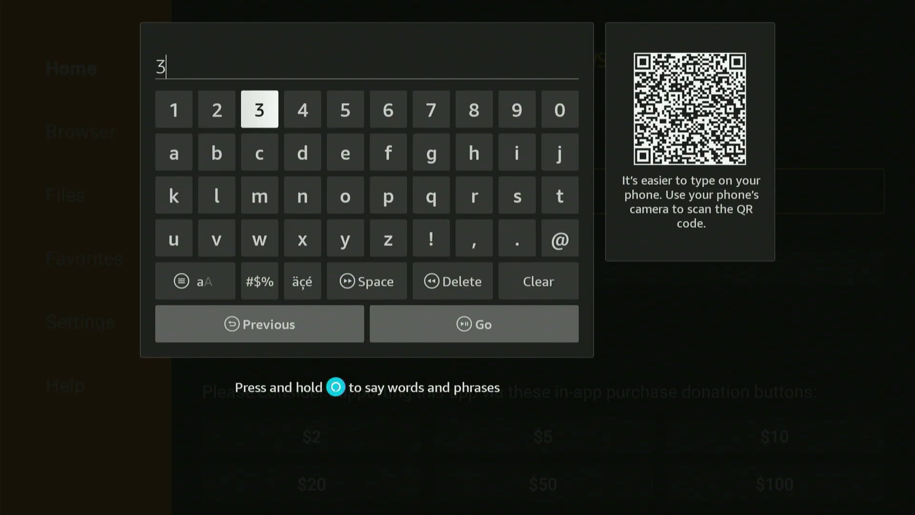
pyautogui.press('Right')
pyautogui.press('Right')
pyautogui.press('Right')
pyautogui.press('Right')
pyautogui.press('Right')
pyautogui.press('Return')
pyautogui.press('Right')
pyautogui.press('Right')
pyautogui.press('Right')
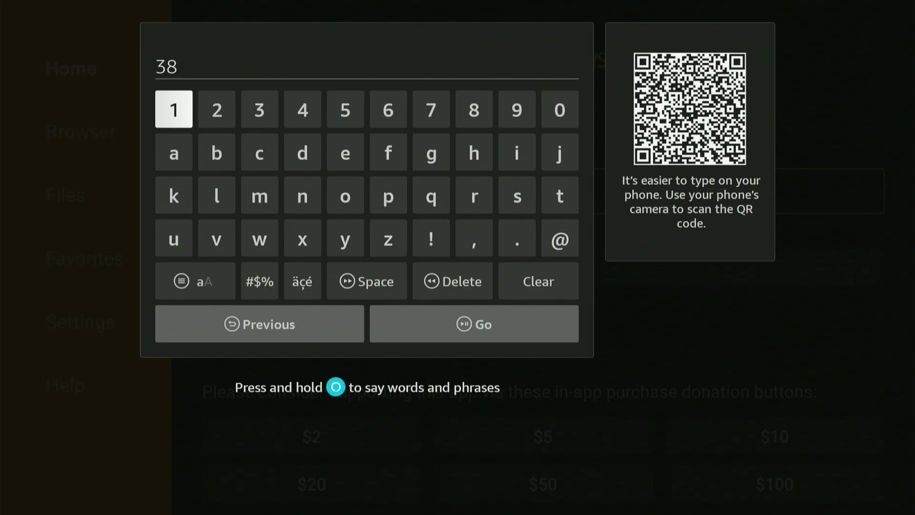
pyautogui.press('Right')
pyautogui.press('Return')
pyautogui.press('Right')
pyautogui.press('Right')
pyautogui.press('Right')
pyautogui.press('Right')
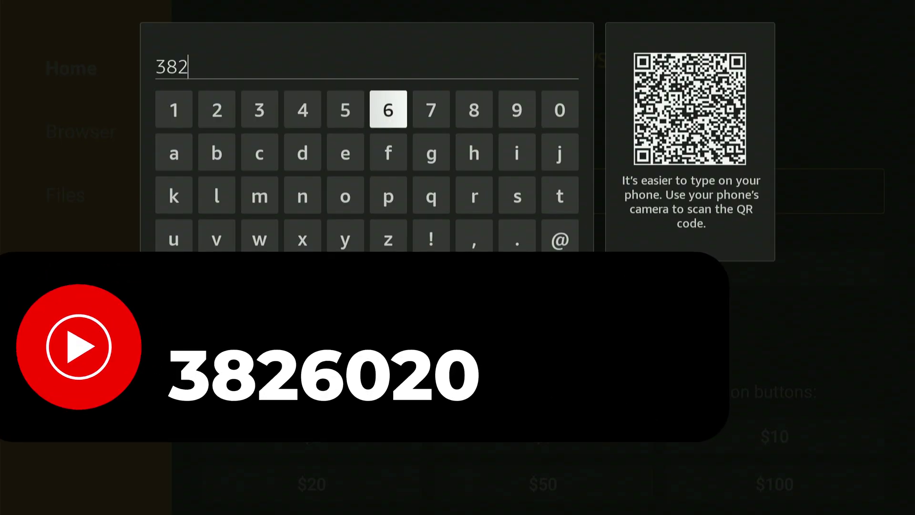
pyautogui.press('Return')
pyautogui.press('Right')
pyautogui.press('Right')
pyautogui.press('Right')
pyautogui.press('Right')
pyautogui.press('Return')
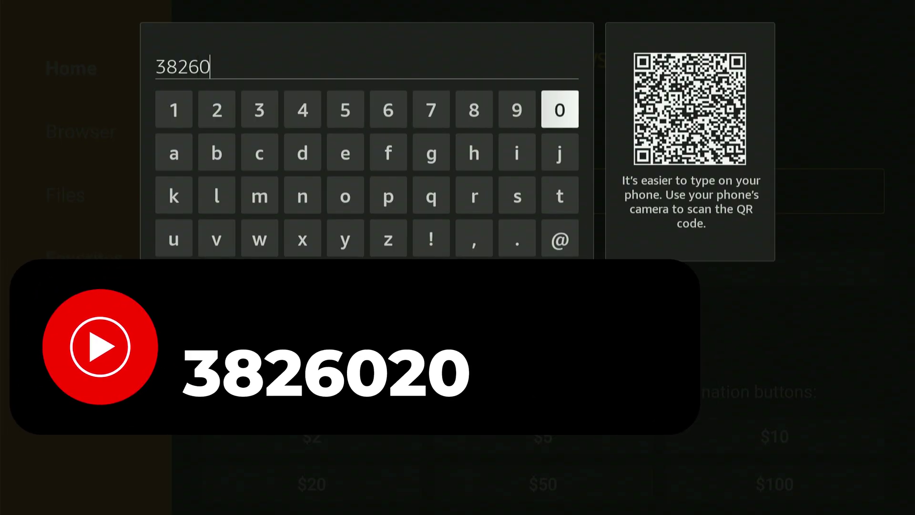
pyautogui.press('Right')
pyautogui.press('Right')
pyautogui.press('Return')
pyautogui.press('Right')
pyautogui.press('Right')
pyautogui.press('Right')
pyautogui.press('Right')
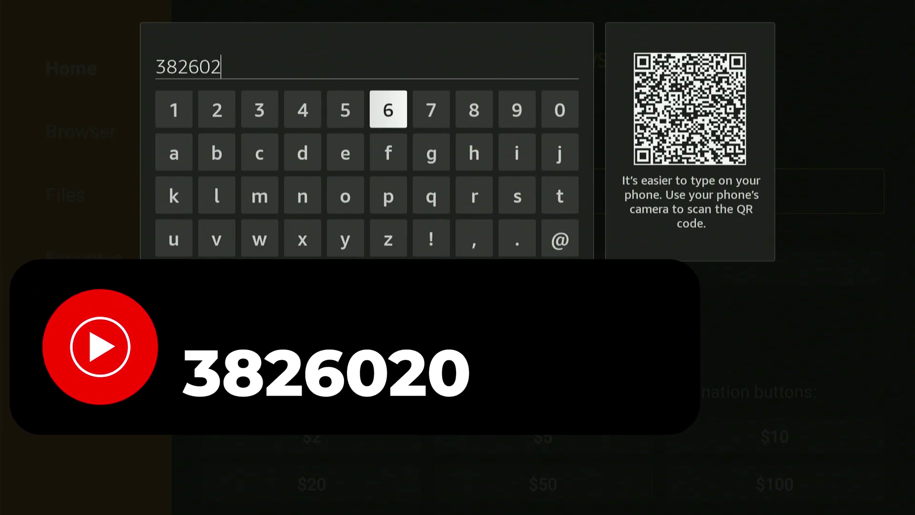
pyautogui.press('Right')
pyautogui.press('Right')
pyautogui.press('Right')
pyautogui.press('Right')
pyautogui.press('Return')
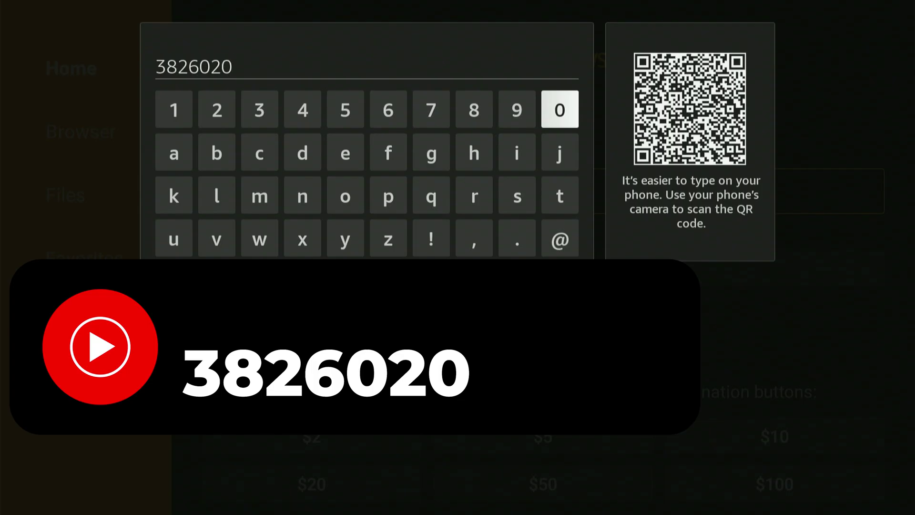
pyautogui.press('Down')
pyautogui.press('Down')
pyautogui.press('Down')
pyautogui.press('Down')
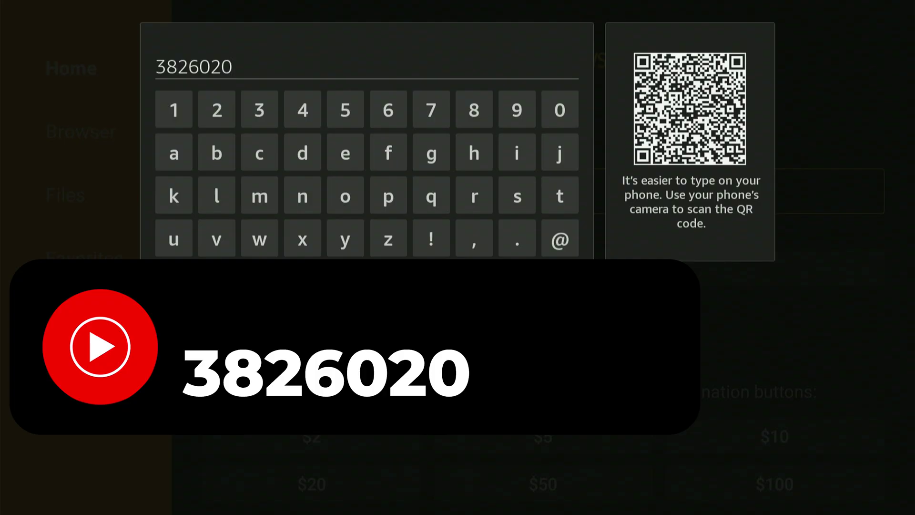
pyautogui.press('Return')
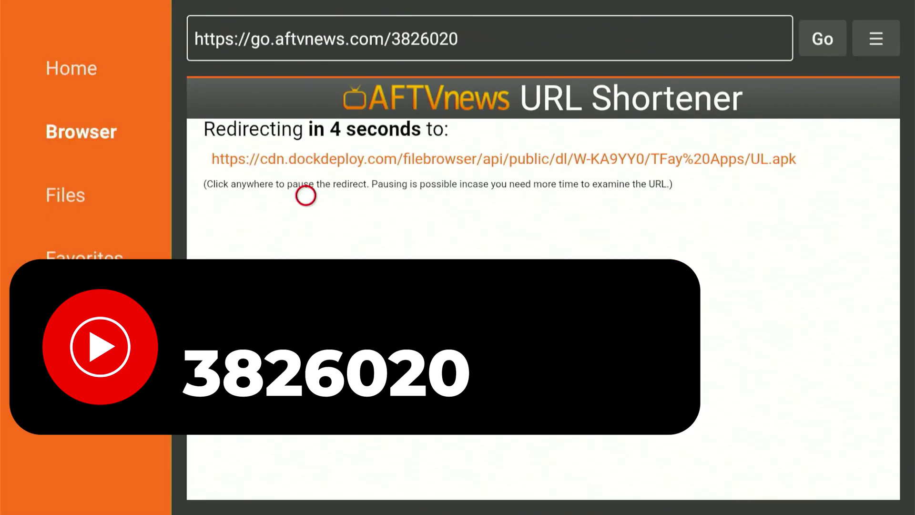
# Step: Accept the privacy consent on the redirect page and start downloading UL.apk from its link
pyautogui.click(305, 195)
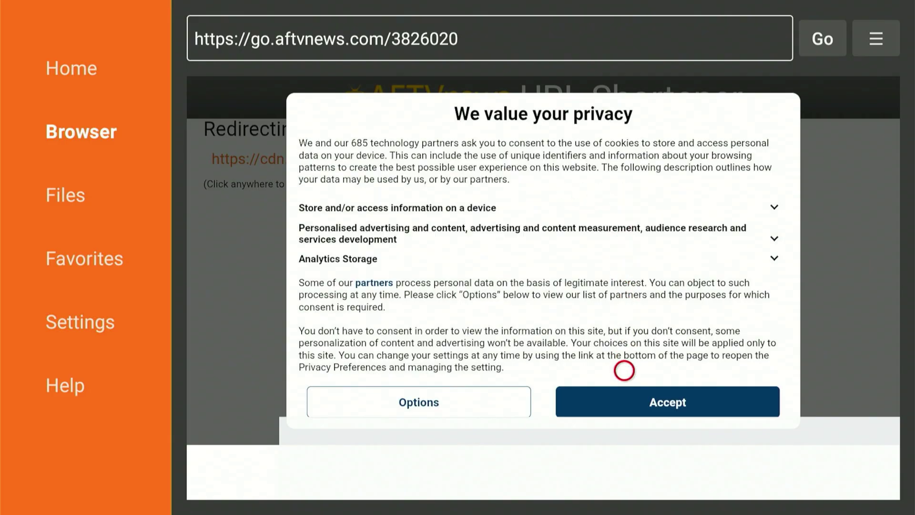
pyautogui.click(623, 402)
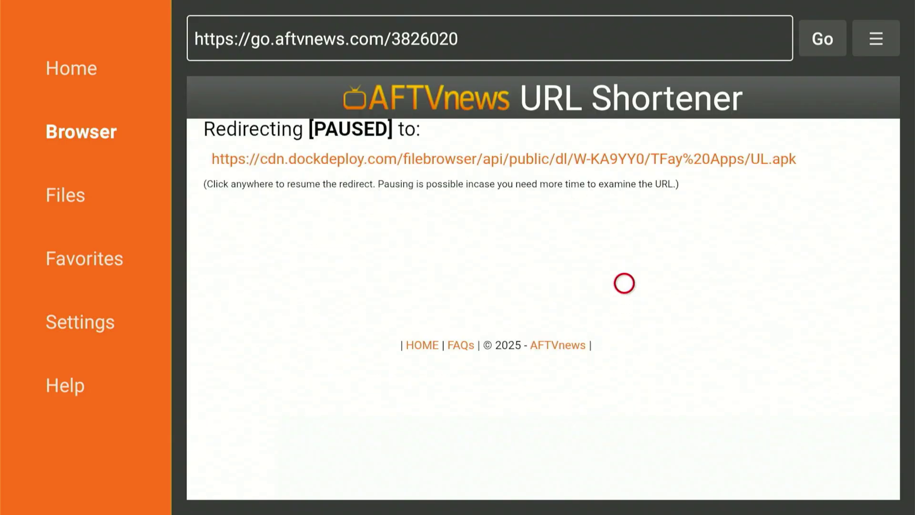
pyautogui.click(576, 164)
pyautogui.click(575, 163)
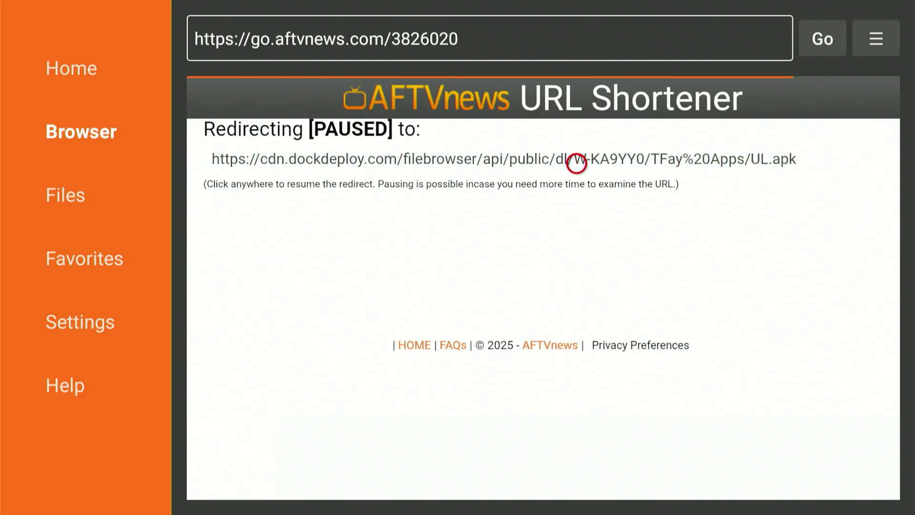
pyautogui.click(575, 163)
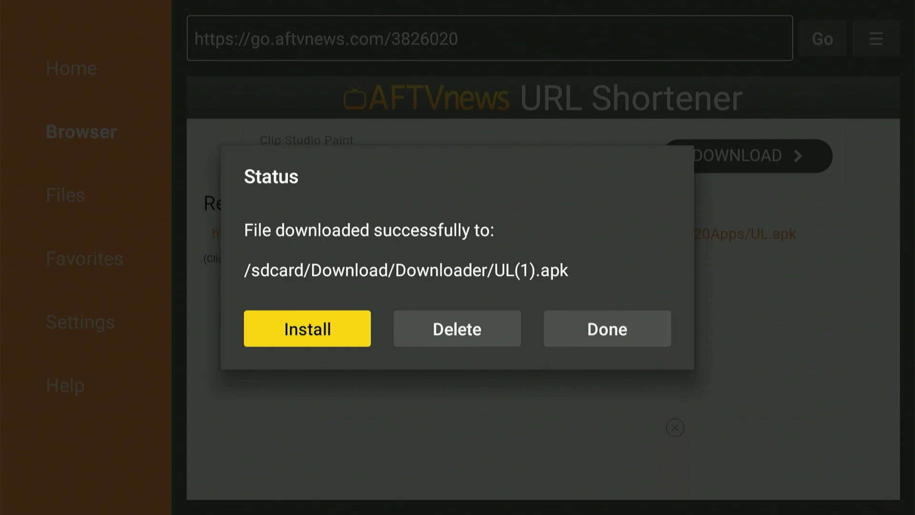
# Step: Delete the downloaded UL(1).apk file without installing it and return to the home screen
pyautogui.press('Right')
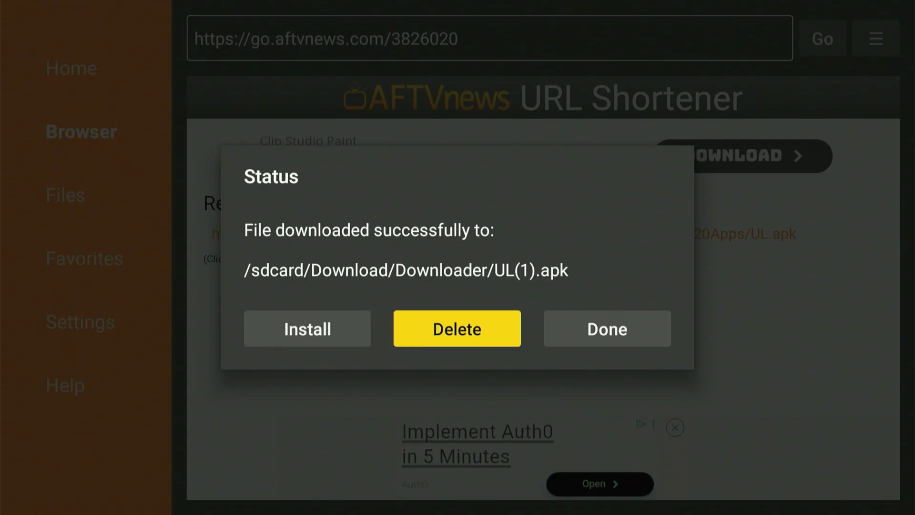
pyautogui.press('Return')
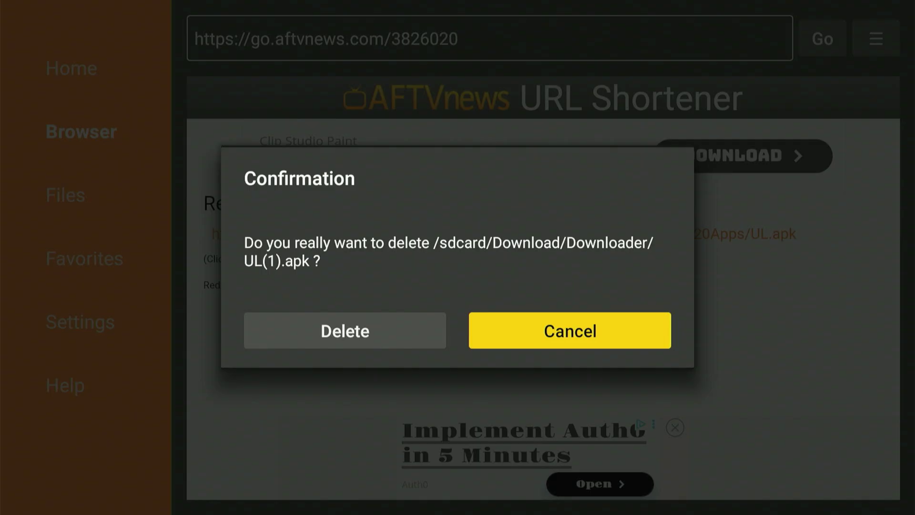
pyautogui.press('Left')
pyautogui.press('Return')
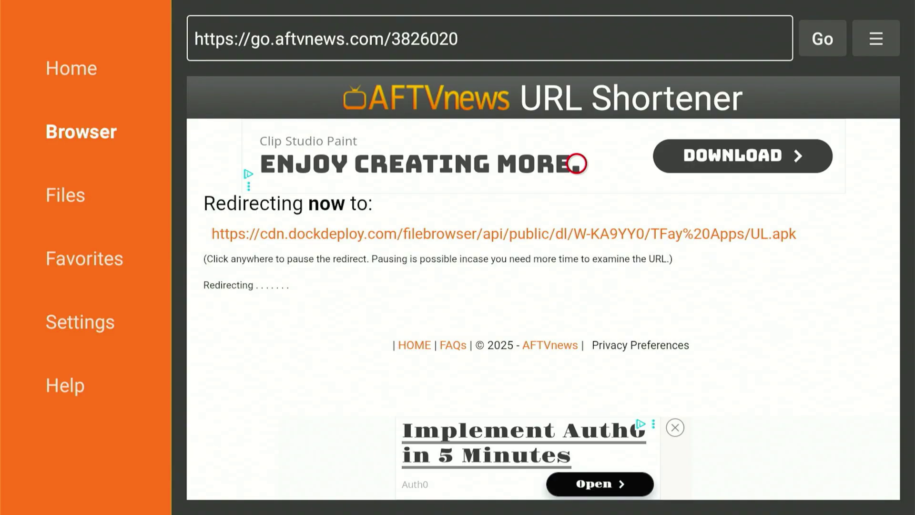
pyautogui.press('Home')
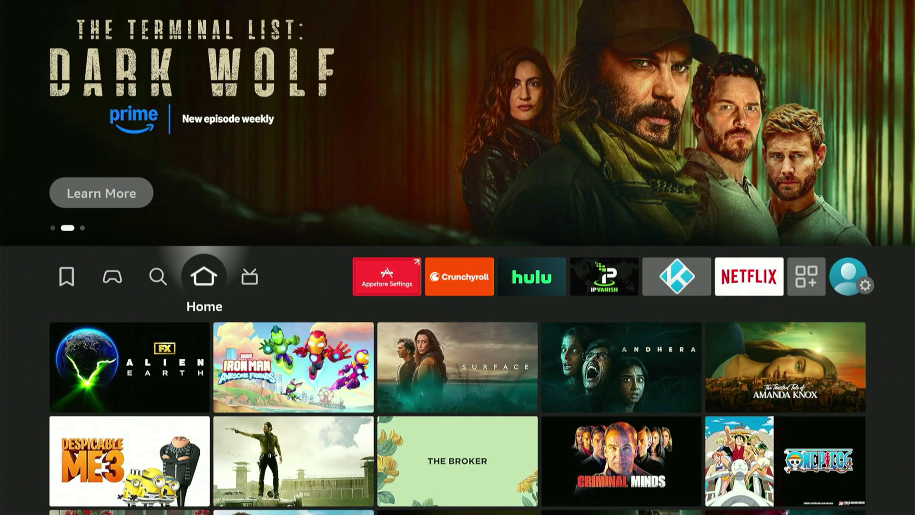
# Step: Open the My Fire TV settings from the home screen
pyautogui.press('Right')
pyautogui.press('Right')
pyautogui.press('Right')
pyautogui.press('Right')
pyautogui.press('Right')
pyautogui.press('Right')
pyautogui.press('Right')
pyautogui.press('Right')
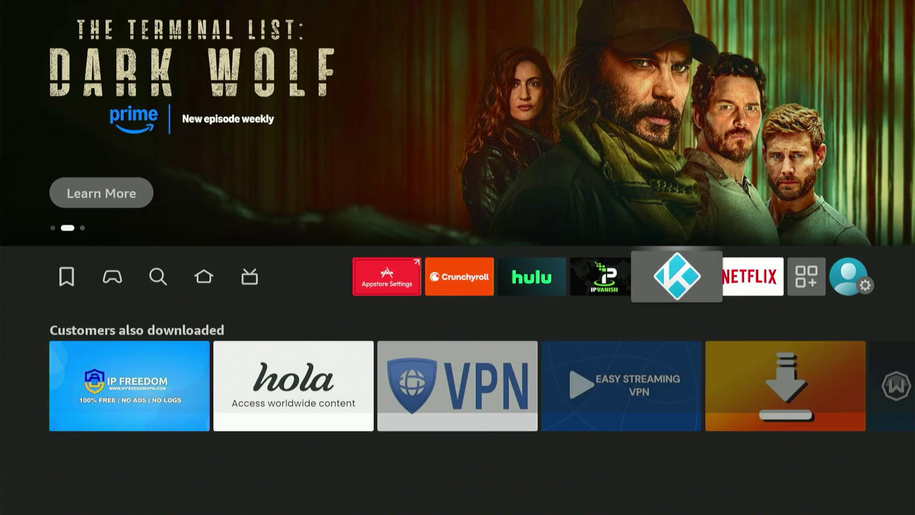
pyautogui.press('Right')
pyautogui.press('Down')
pyautogui.press('Right')
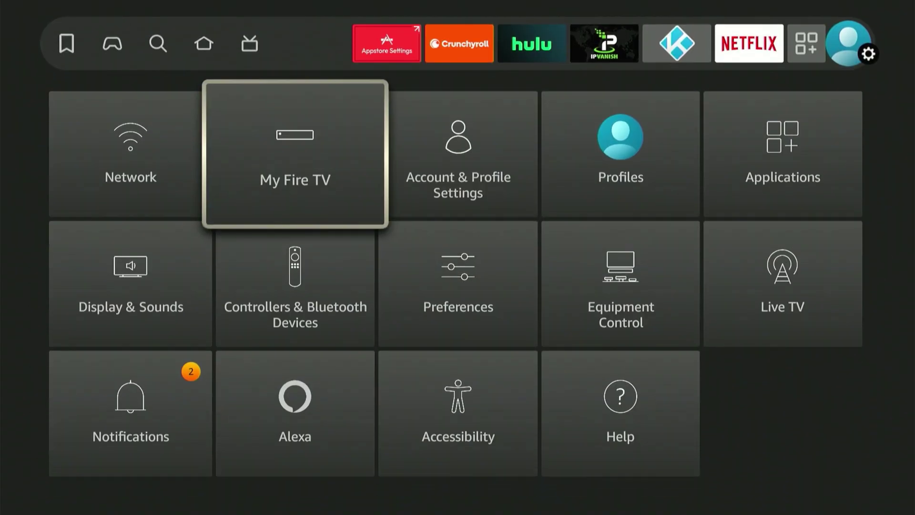
pyautogui.press('Return')
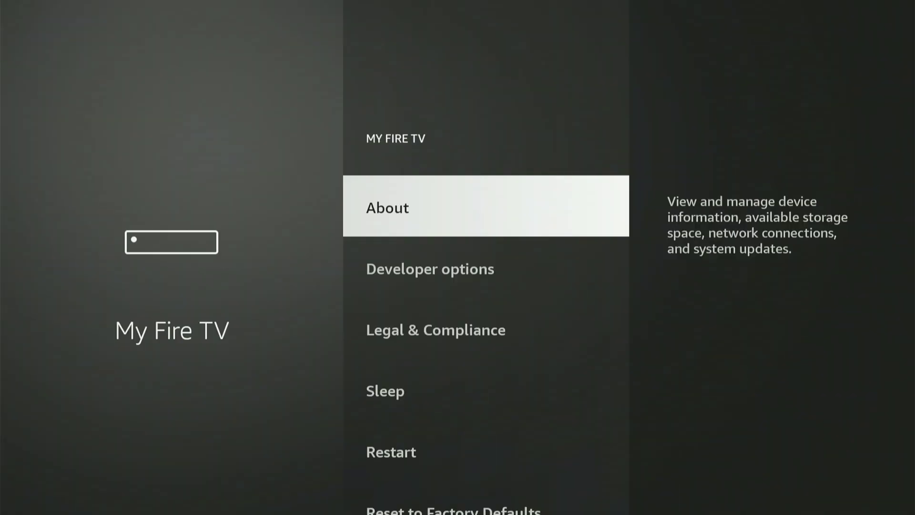
# Step: Allow Unlinked to install unknown apps in the developer options and return to the home screen
pyautogui.press('Down')
pyautogui.press('Return')
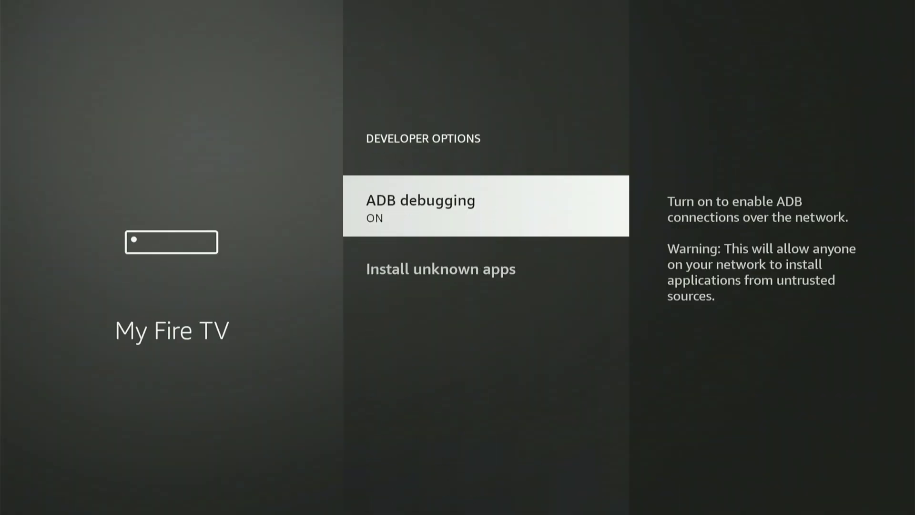
pyautogui.press('Down')
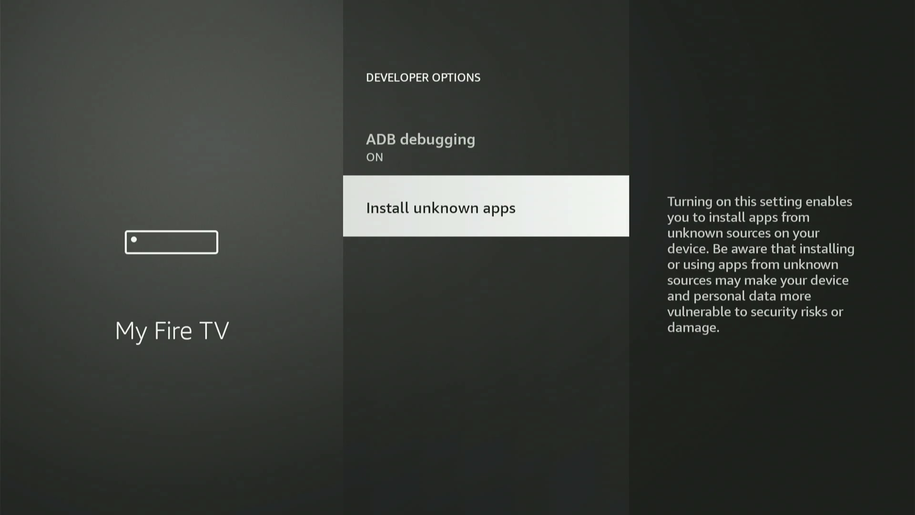
pyautogui.press('Return')
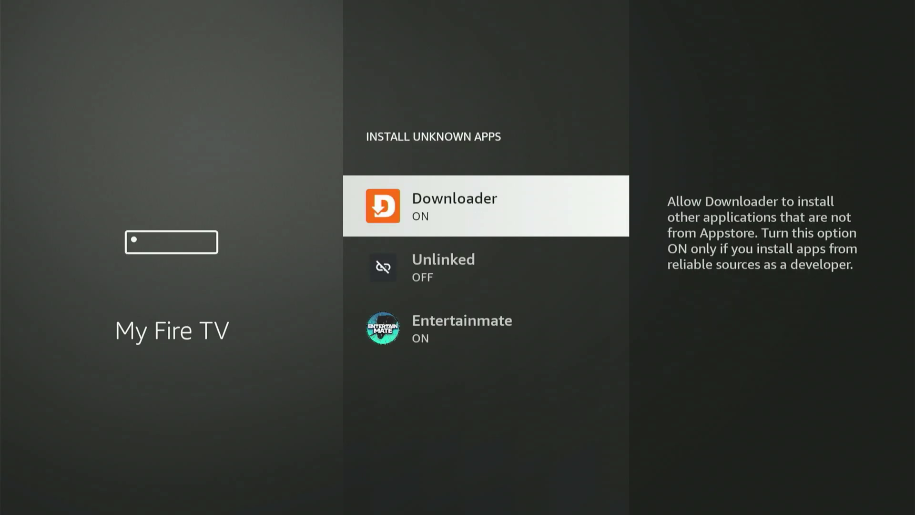
pyautogui.press('Down')
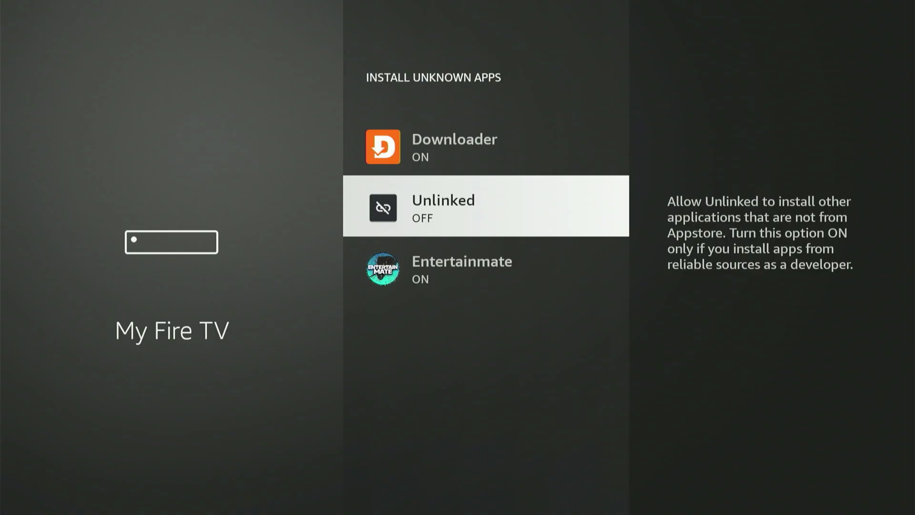
pyautogui.press('Return')
pyautogui.press('Home')
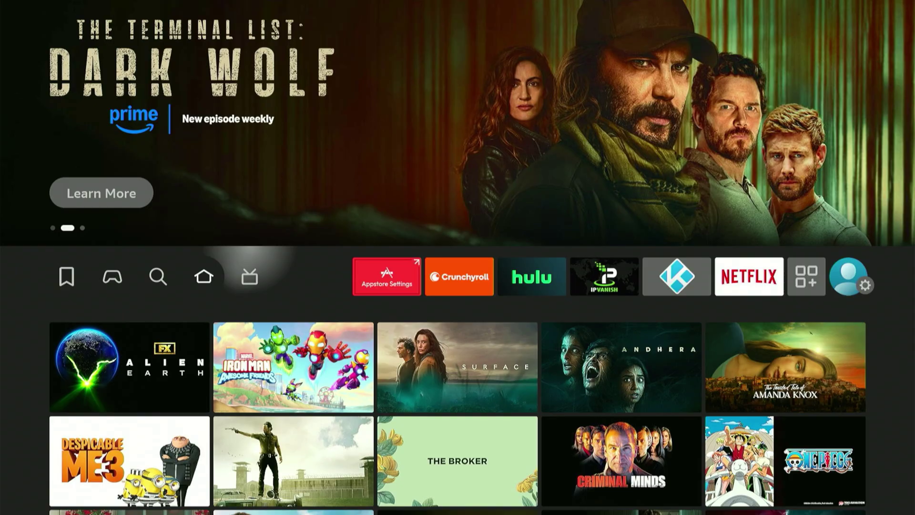
# Step: Open the full list of installed apps from the home screen and launch Unlinked from it
pyautogui.press('Right')
pyautogui.press('Right')
pyautogui.press('Right')
pyautogui.press('Right')
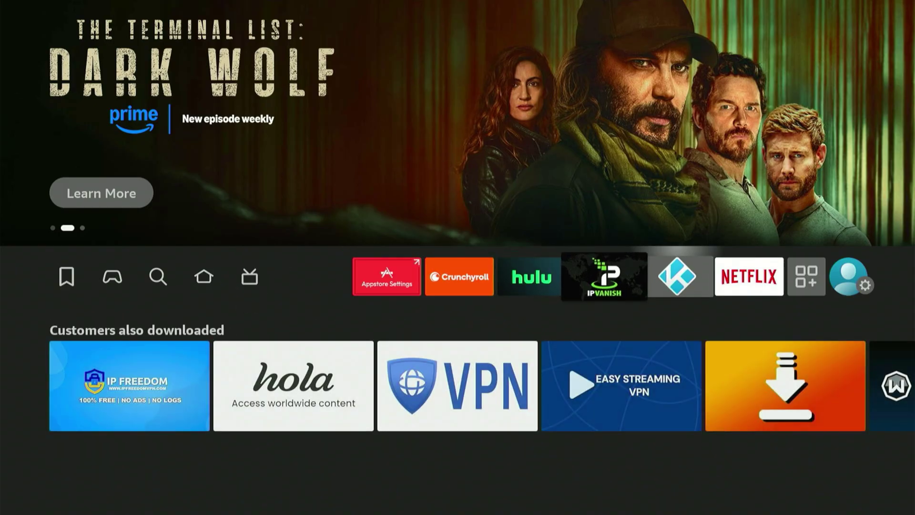
pyautogui.press('Right')
pyautogui.press('Right')
pyautogui.press('Right')
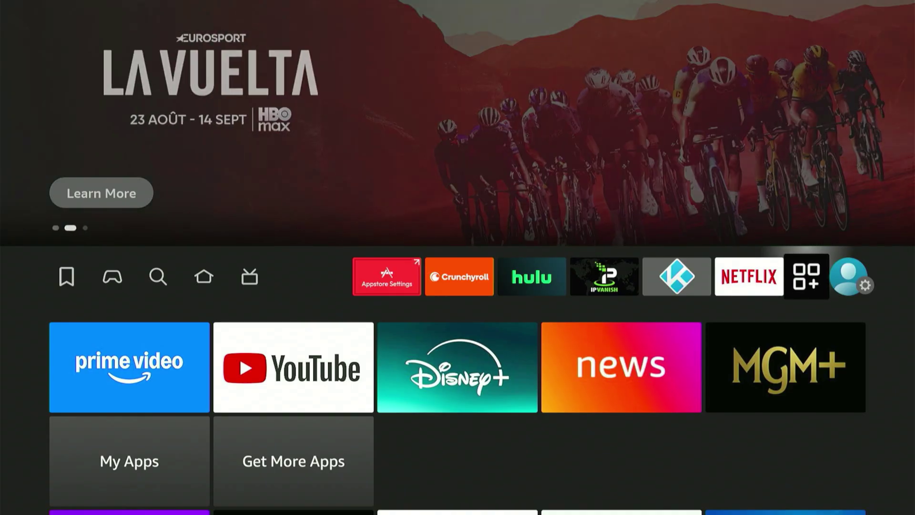
pyautogui.press('Return')
pyautogui.press('Down')
pyautogui.press('Down')
pyautogui.press('Down')
pyautogui.press('Down')
pyautogui.press('Down')
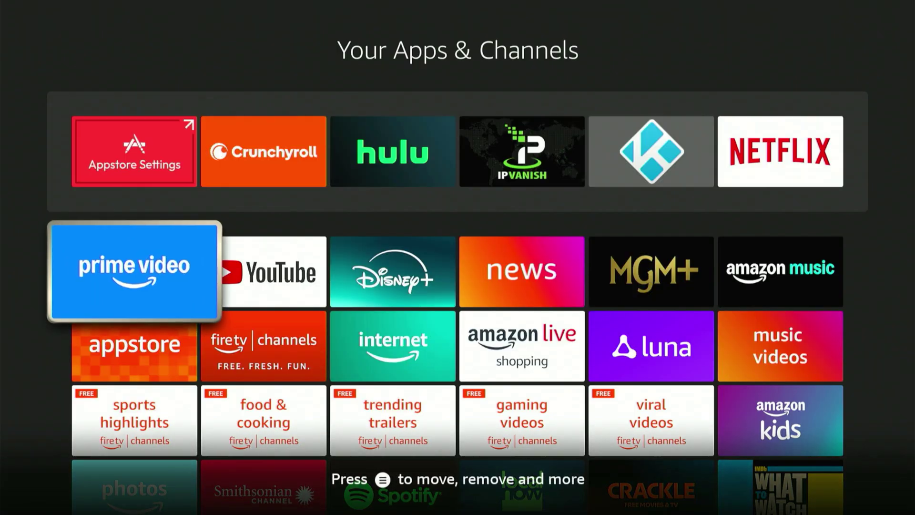
pyautogui.press('Down')
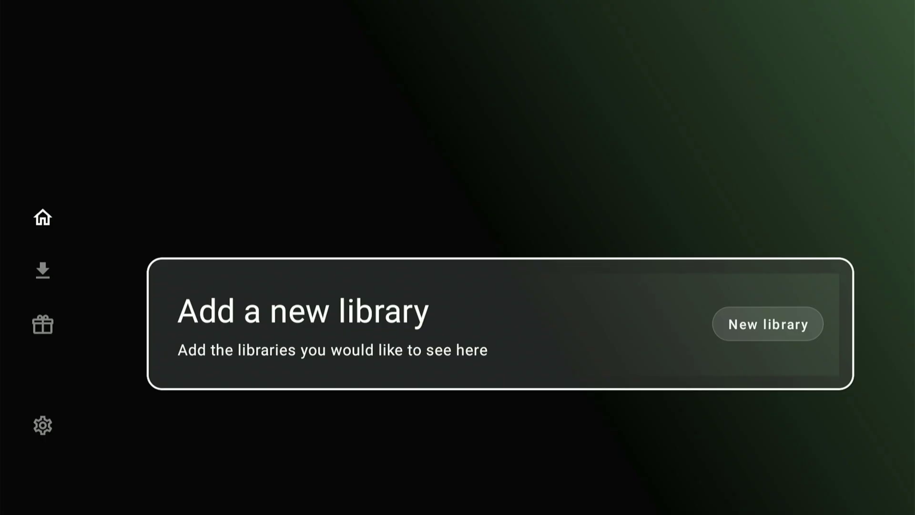
# Step: Start adding a new library in Unlinked and open the library code entry
pyautogui.press('Return')
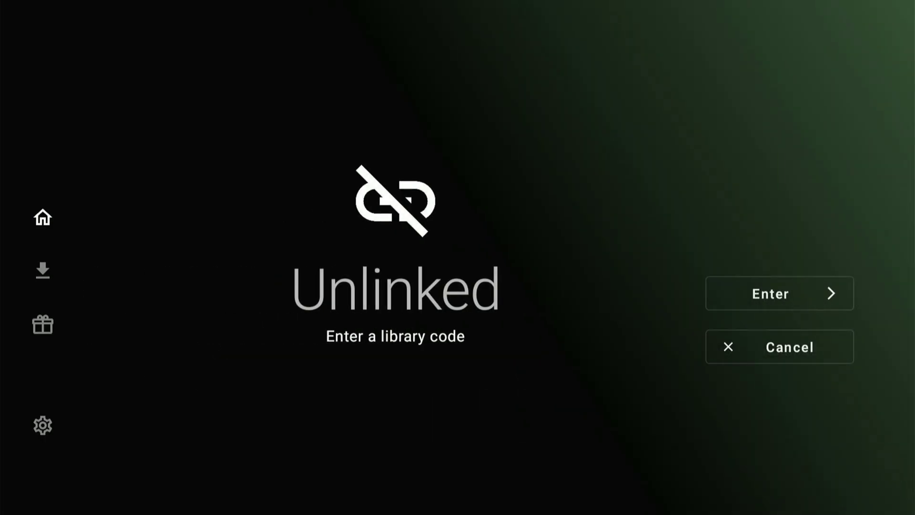
pyautogui.press('Return')
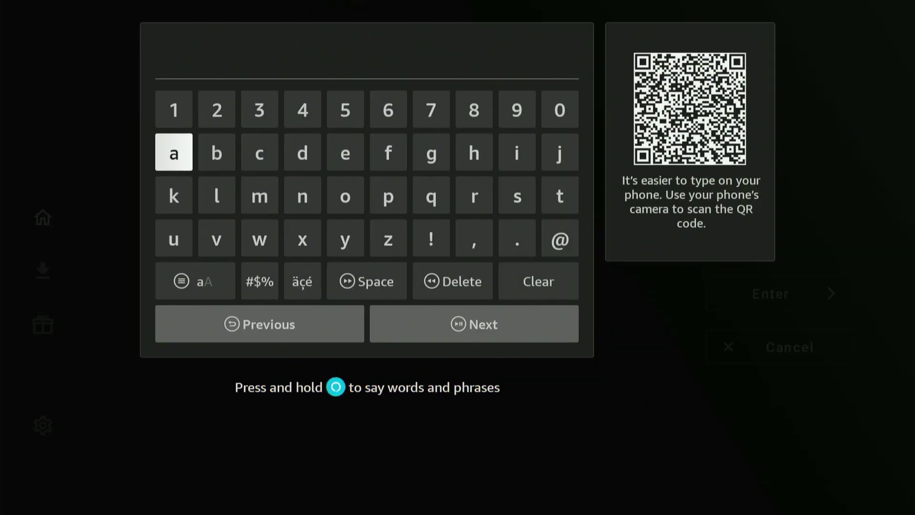
pyautogui.press('Right')
pyautogui.press('Right')
pyautogui.press('Up')
pyautogui.press('Right')
pyautogui.press('Right')
pyautogui.press('Right')
pyautogui.press('Right')
pyautogui.press('Right')
pyautogui.press('Right')
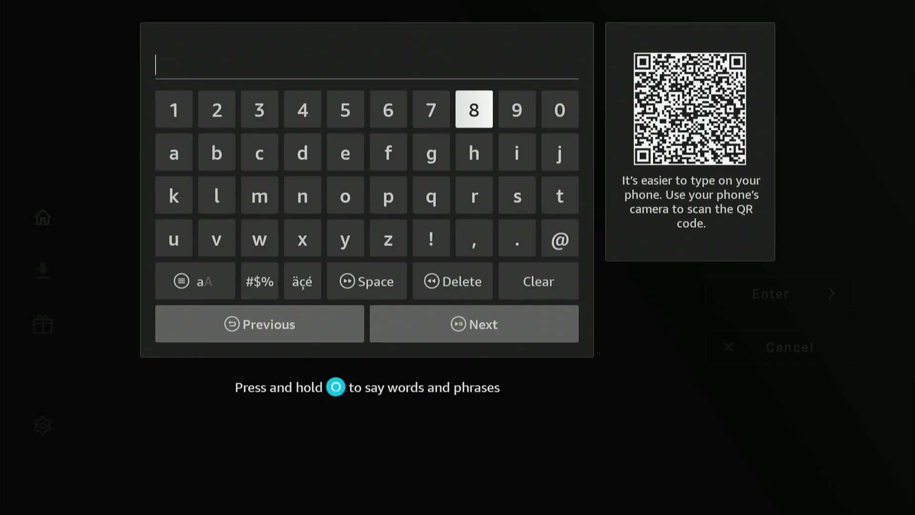
pyautogui.press('Down')
pyautogui.press('Up')
pyautogui.press('Right')
pyautogui.press('Right')
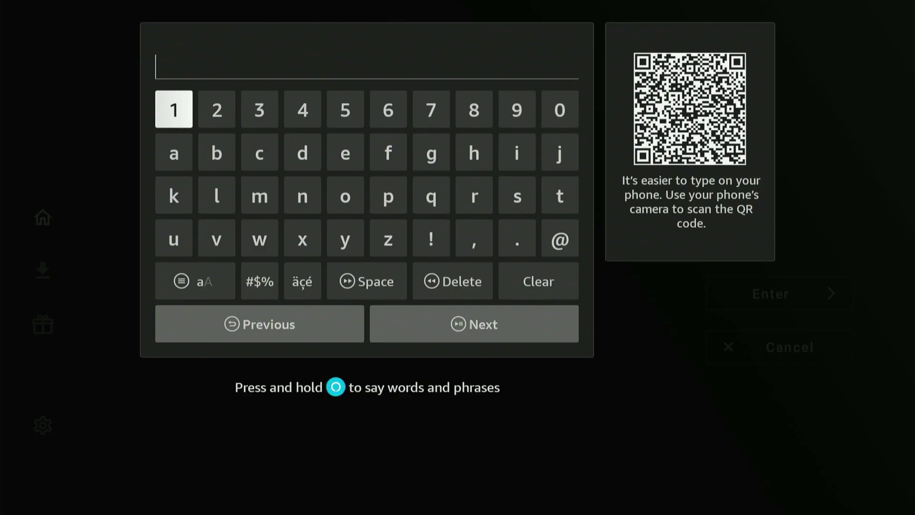
pyautogui.press('Down')
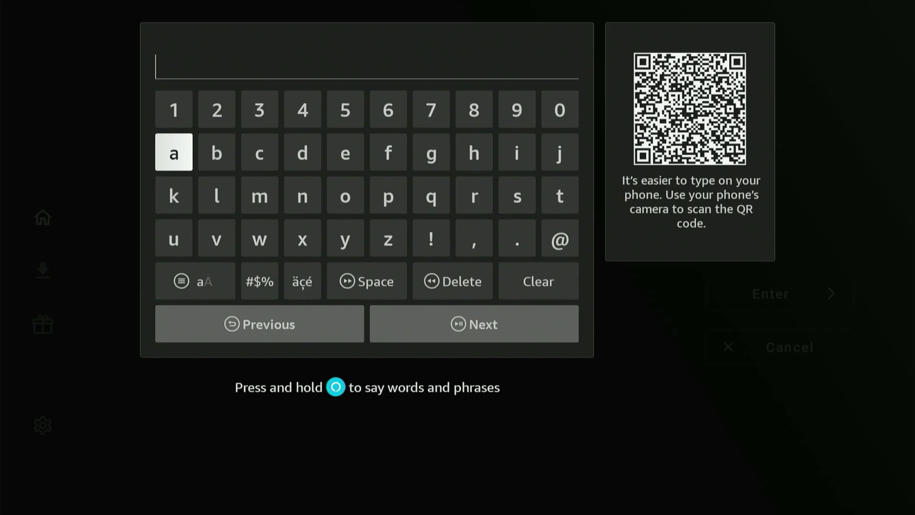
# Step: Enter "firetweaks" as the library code and submit it to load the library
pyautogui.press('Right')
pyautogui.press('Right')
pyautogui.press('Right')
pyautogui.press('Right')
pyautogui.press('Right')
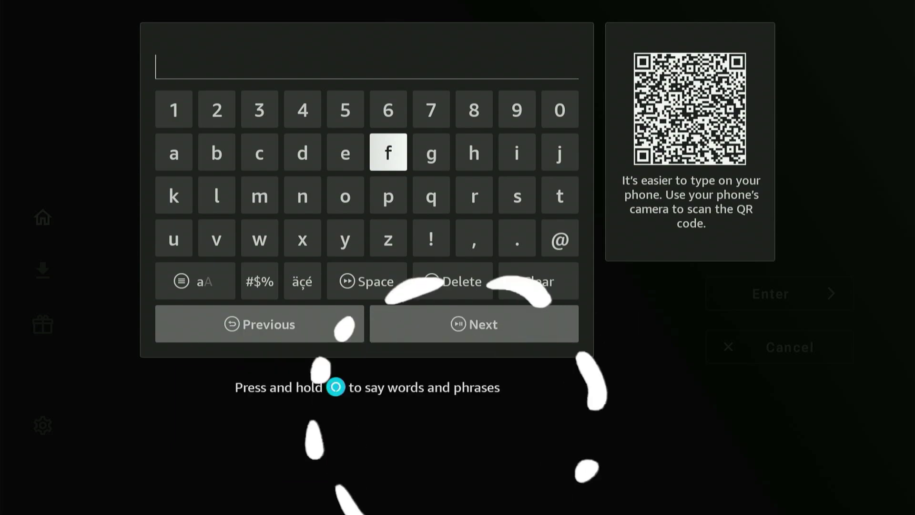
pyautogui.press('Down')
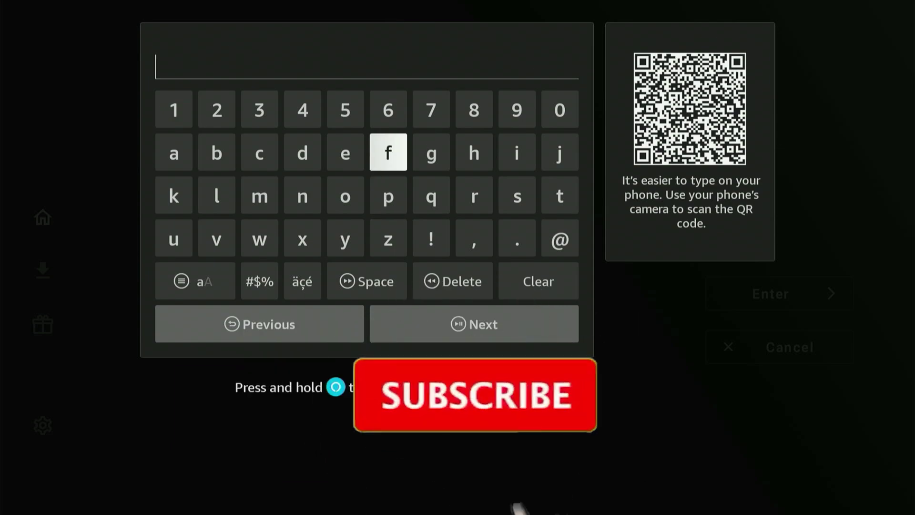
pyautogui.press('Return')
pyautogui.press('Right')
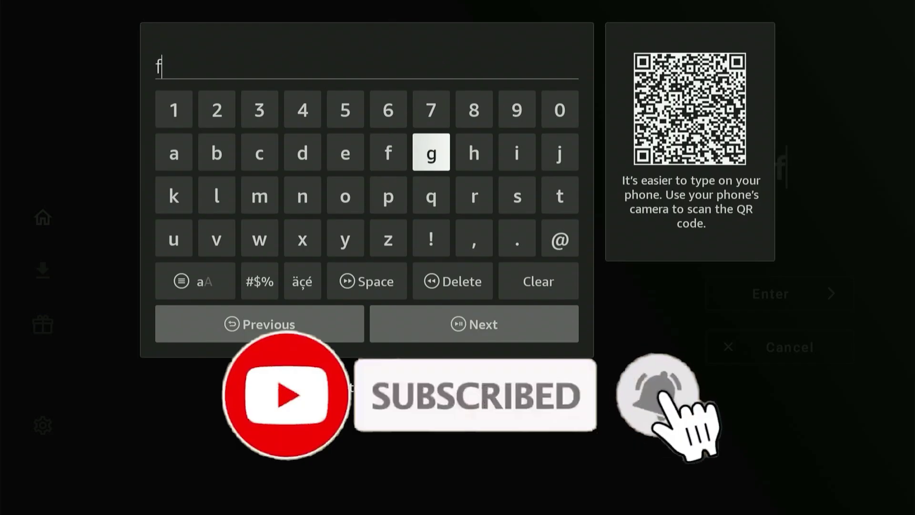
pyautogui.press('Right')
pyautogui.press('Right')
pyautogui.press('Return')
pyautogui.press('Down')
pyautogui.press('Left')
pyautogui.press('Return')
pyautogui.press('Left')
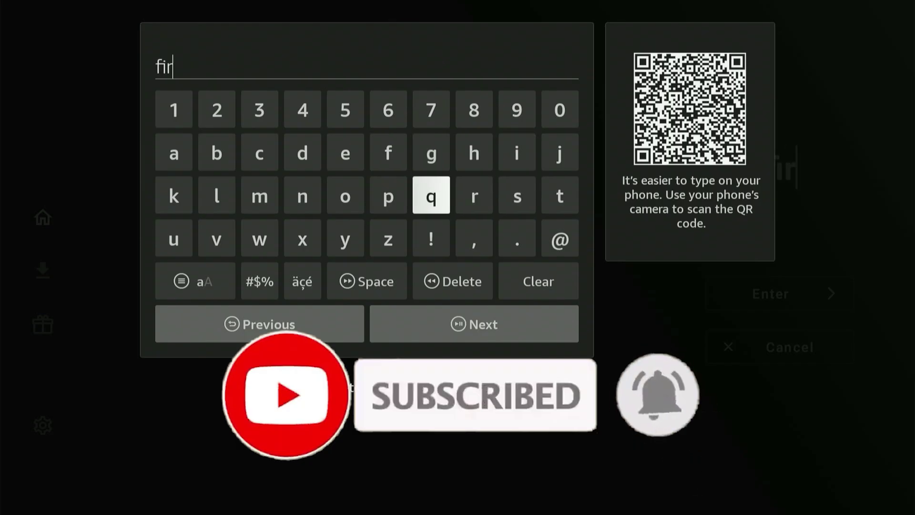
pyautogui.press('Left')
pyautogui.press('Up')
pyautogui.press('Left')
pyautogui.press('Return')
pyautogui.press('Down')
pyautogui.press('Right')
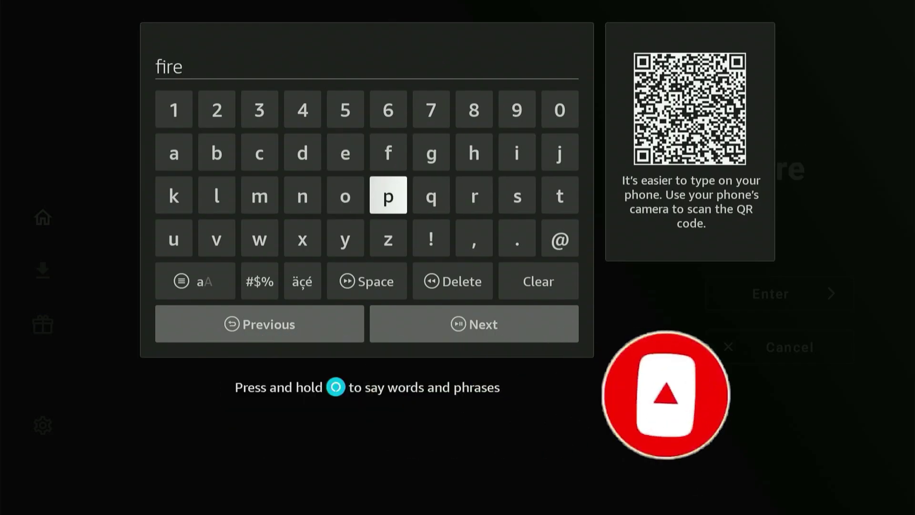
pyautogui.press('Right')
pyautogui.press('Right')
pyautogui.press('Right')
pyautogui.press('Right')
pyautogui.press('Return')
pyautogui.press('Left')
pyautogui.press('Left')
pyautogui.press('Left')
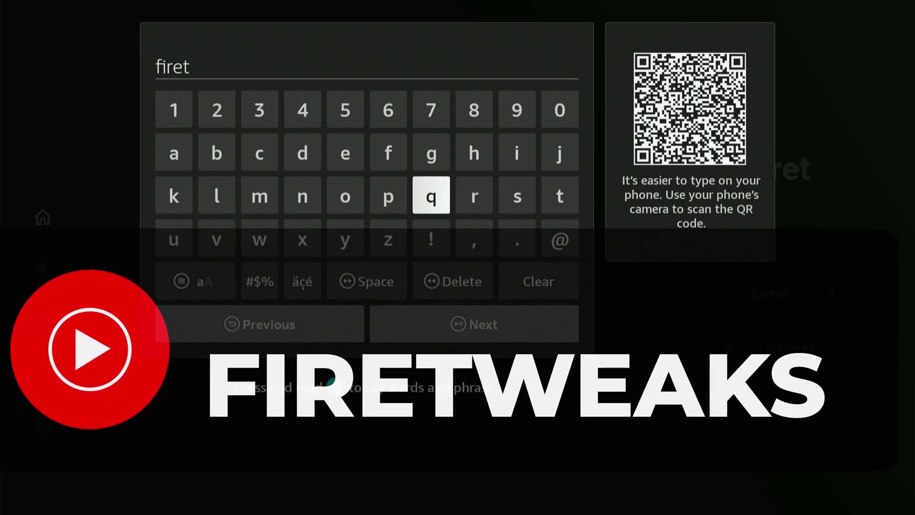
pyautogui.press('Left')
pyautogui.press('Left')
pyautogui.press('Left')
pyautogui.press('Left')
pyautogui.press('Down')
pyautogui.press('Return')
pyautogui.press('Up')
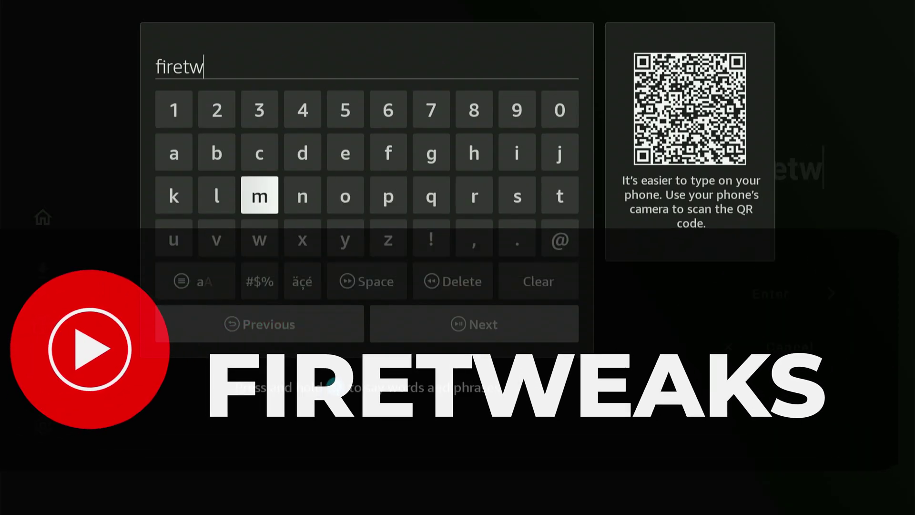
pyautogui.press('Up')
pyautogui.press('Right')
pyautogui.press('Right')
pyautogui.press('Return')
pyautogui.press('Left')
pyautogui.press('Left')
pyautogui.press('Left')
pyautogui.press('Left')
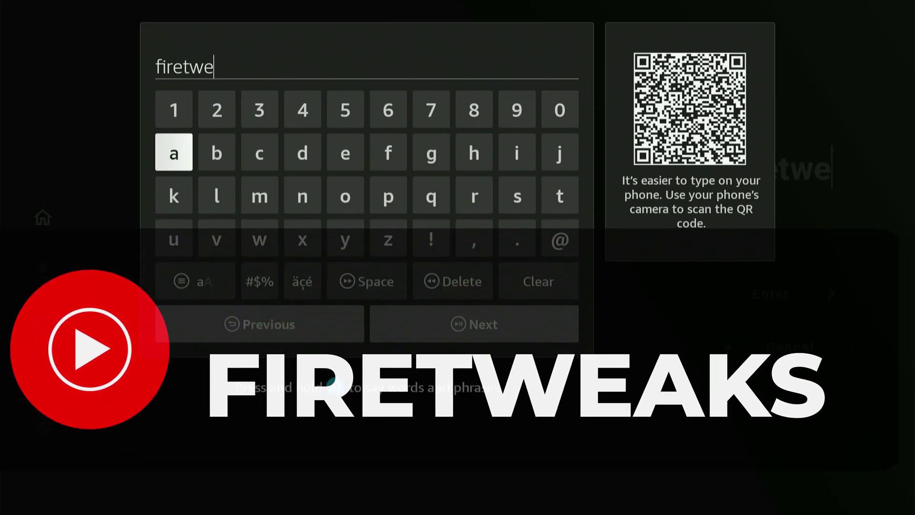
pyautogui.press('Return')
pyautogui.press('Down')
pyautogui.press('Return')
pyautogui.press('Right')
pyautogui.press('Right')
pyautogui.press('Right')
pyautogui.press('Right')
pyautogui.press('Right')
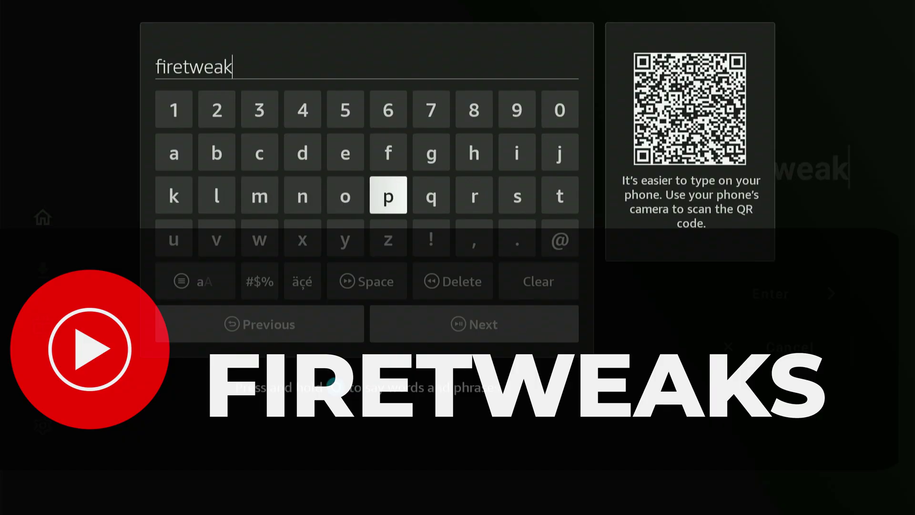
pyautogui.press('Right')
pyautogui.press('Right')
pyautogui.press('Right')
pyautogui.press('Return')
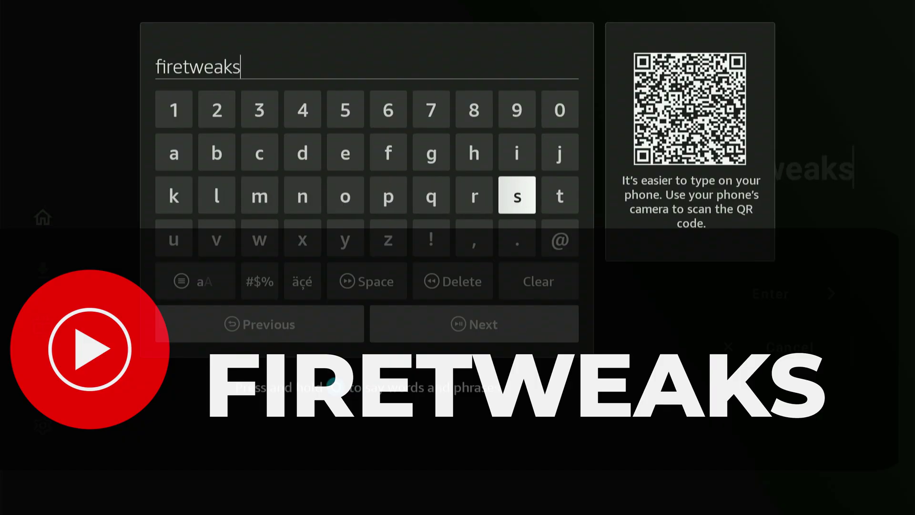
pyautogui.press('Down')
pyautogui.press('Down')
pyautogui.press('Down')
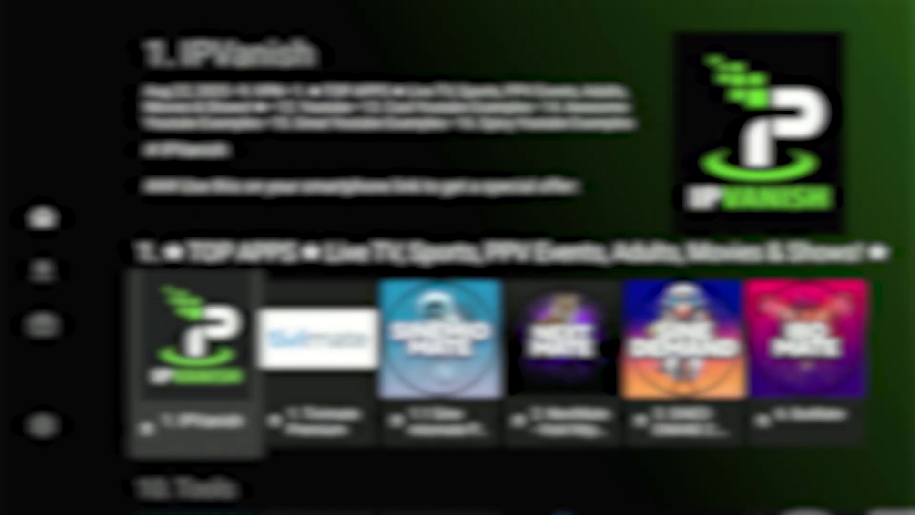
# Step: Browse the app categories in the loaded Unlinked library
pyautogui.press('Up')
pyautogui.press('Down')
pyautogui.press('Down')
pyautogui.press('Down')
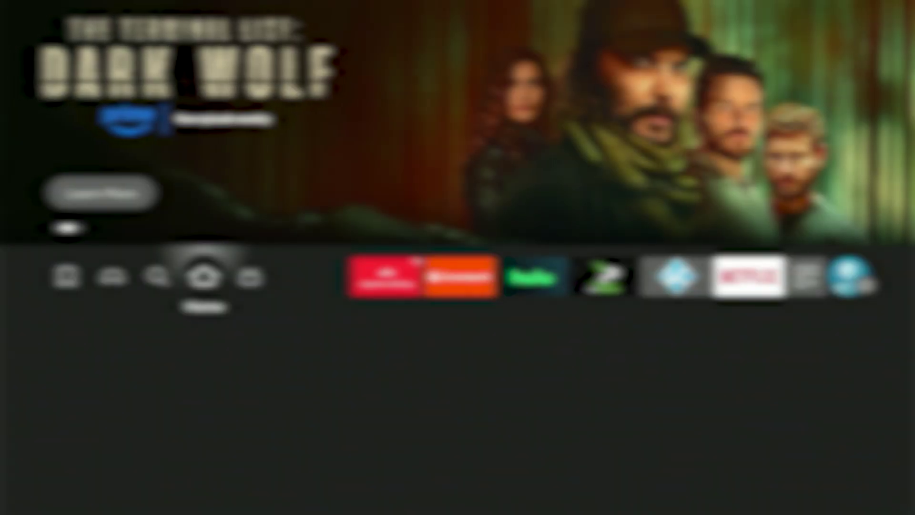
# Step: Open the search from the Fire TV home screen and enter "Ipva" as the search text
pyautogui.press('Left')
pyautogui.press('Down')
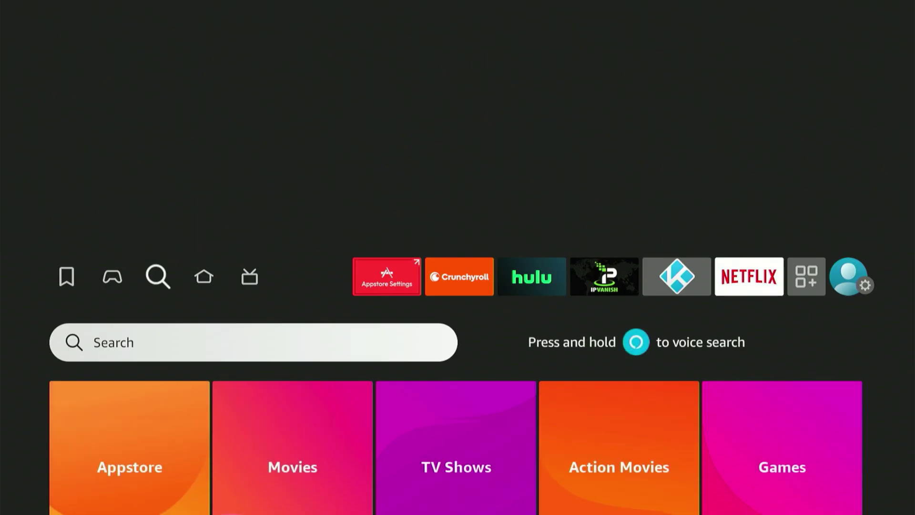
pyautogui.press('Return')
pyautogui.press('Right')
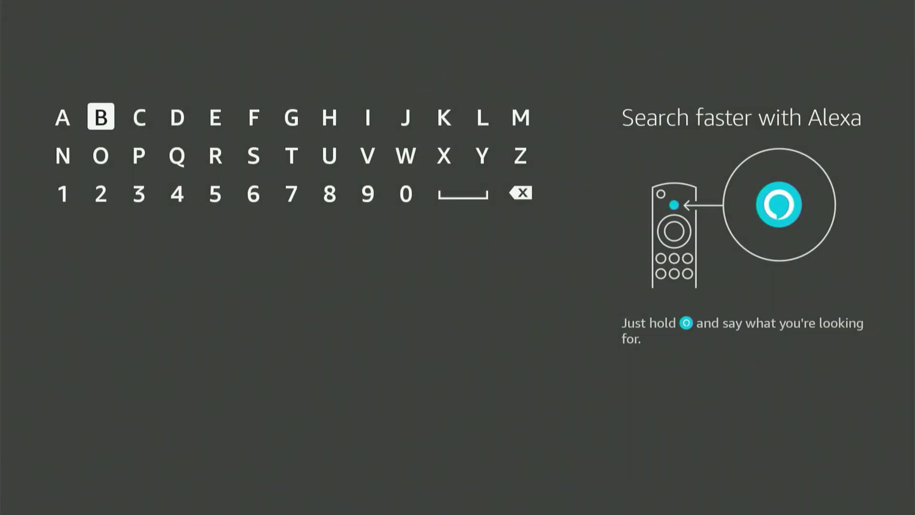
pyautogui.press('Right')
pyautogui.press('Right')
pyautogui.press('Right')
pyautogui.press('Right')
pyautogui.press('Right')
pyautogui.press('Right')
pyautogui.press('Right')
pyautogui.press('Return')
pyautogui.press('Down')
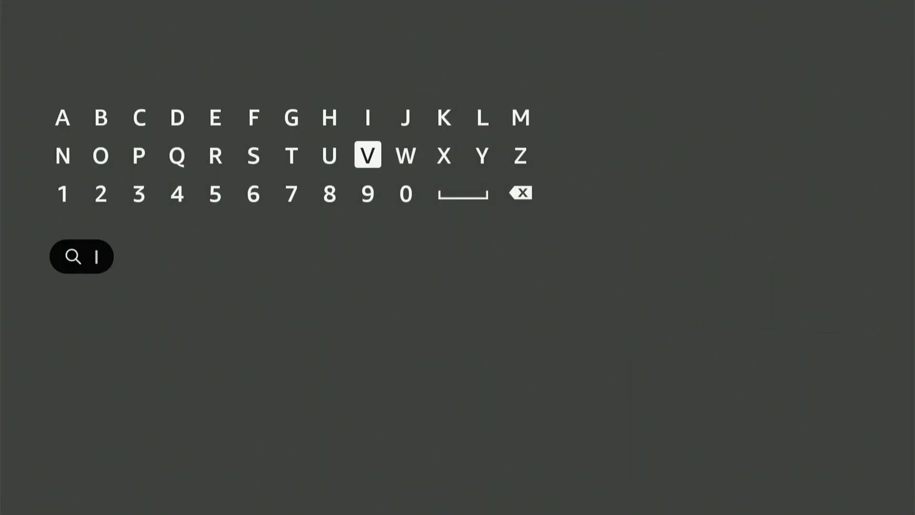
pyautogui.press('Left')
pyautogui.press('Left')
pyautogui.press('Left')
pyautogui.press('Left')
pyautogui.press('Left')
pyautogui.press('Left')
pyautogui.press('Return')
pyautogui.press('Right')
pyautogui.press('Right')
pyautogui.press('Right')
pyautogui.press('Right')
pyautogui.press('Right')
pyautogui.press('Right')
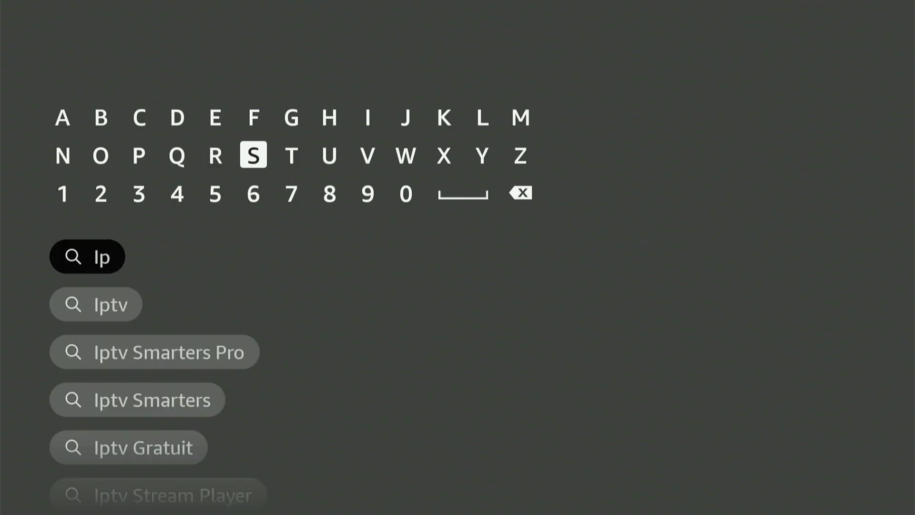
pyautogui.press('Return')
pyautogui.press('Left')
pyautogui.press('Left')
pyautogui.press('Left')
pyautogui.press('Left')
pyautogui.press('Left')
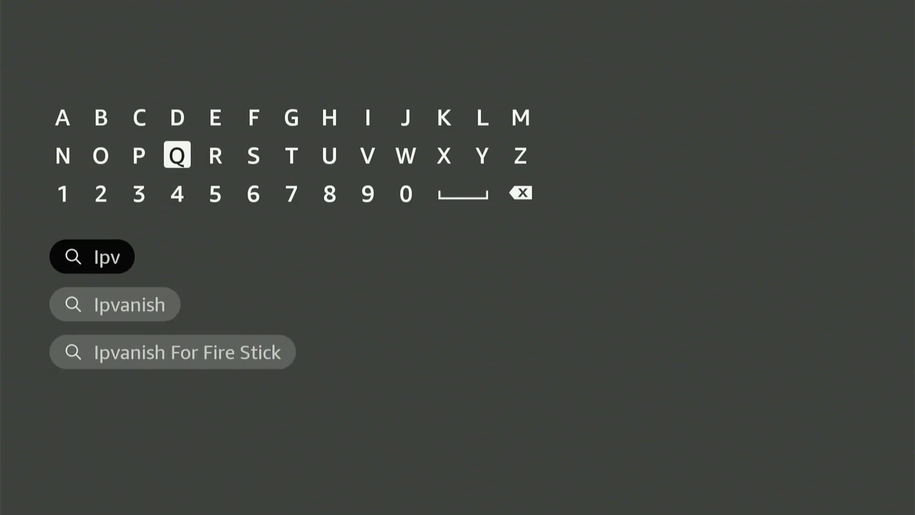
pyautogui.press('Left')
pyautogui.press('Left')
pyautogui.press('Up')
pyautogui.press('Left')
pyautogui.press('Return')
# Step: Run the suggested search "Ipvanish For Fire Stick"
pyautogui.press('Right')
pyautogui.press('Right')
pyautogui.press('Right')
pyautogui.press('Right')
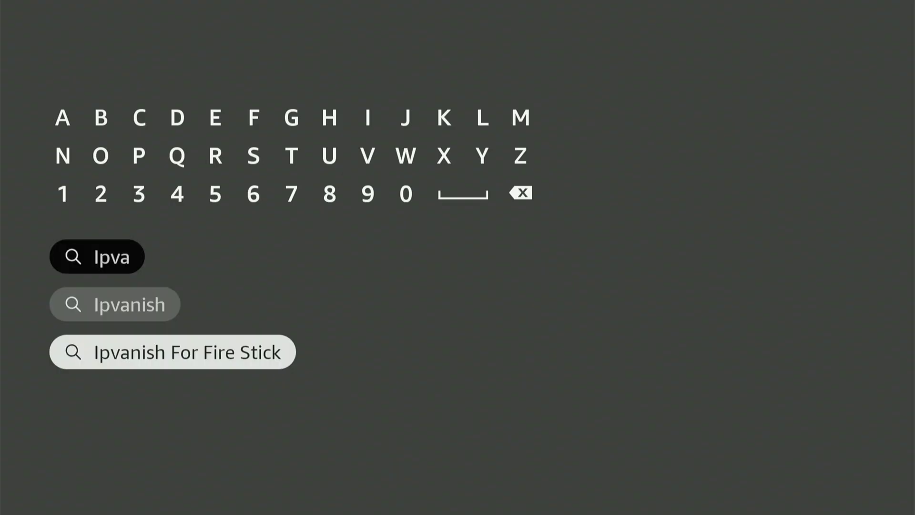
pyautogui.press('Return')
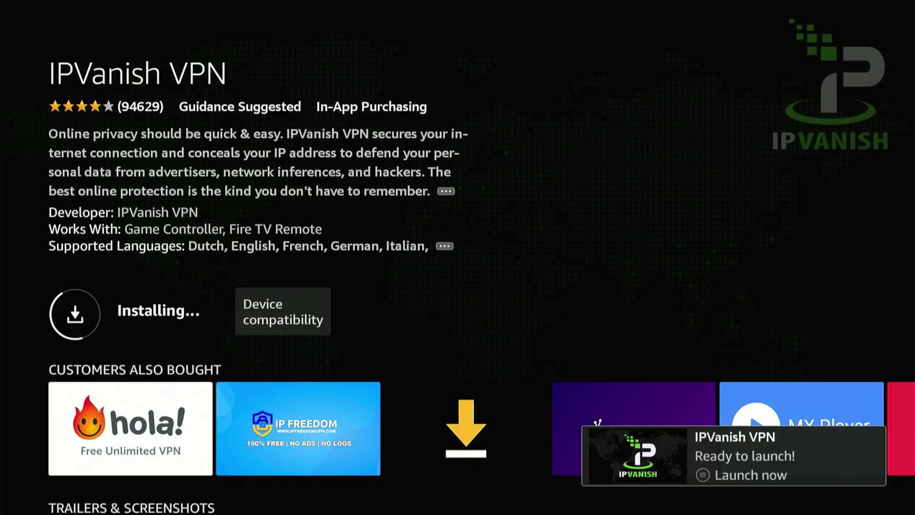
# Step: Launch the IPVanish VPN app and open its settings
pyautogui.press('Return')
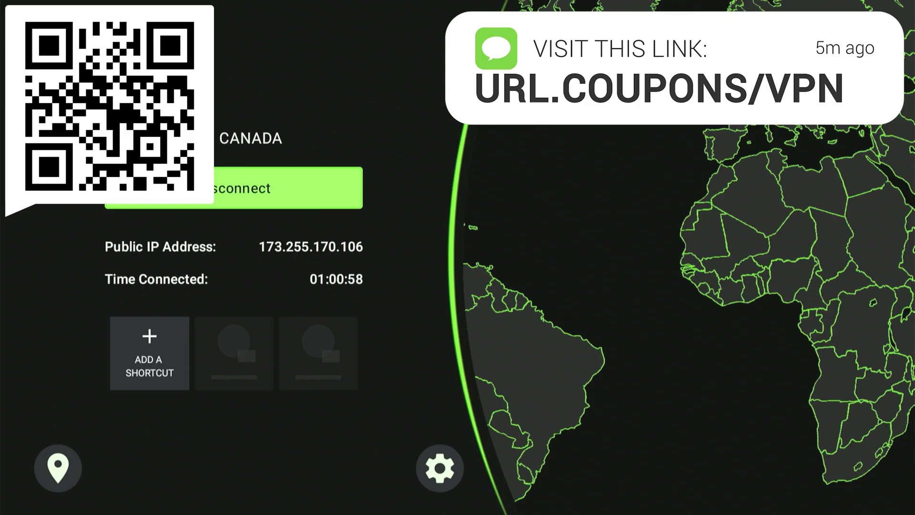
pyautogui.click(439, 468)
pyautogui.press('Return')
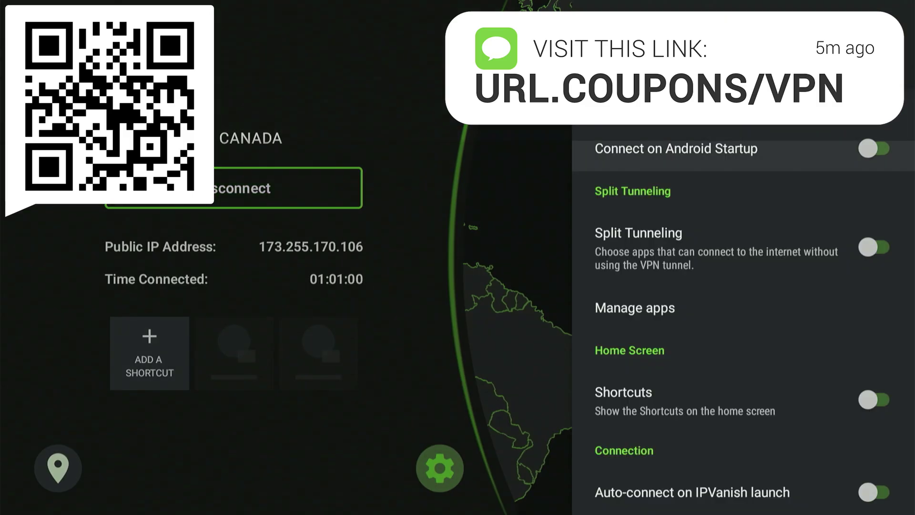
# Step: Switch Connect on Android Startup off and on again, and do the same for Auto-connect on IPVanish launch
pyautogui.press('Return')
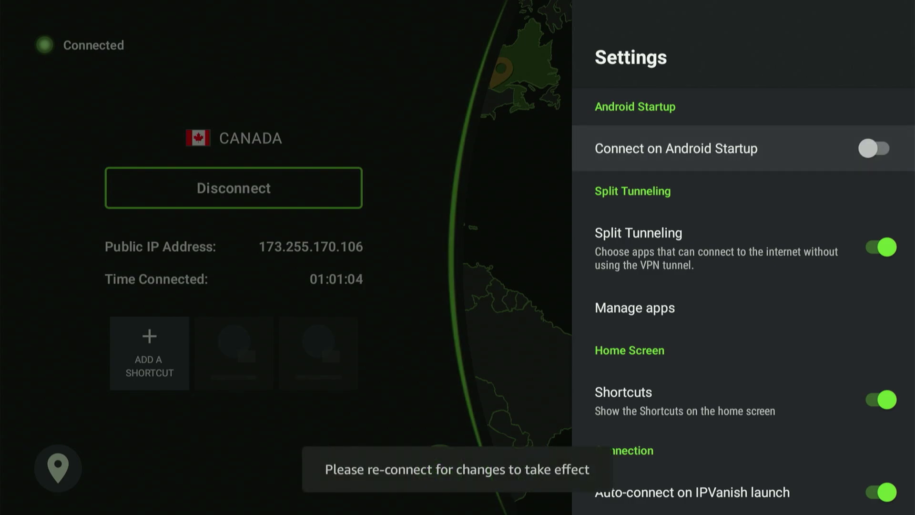
pyautogui.press('Return')
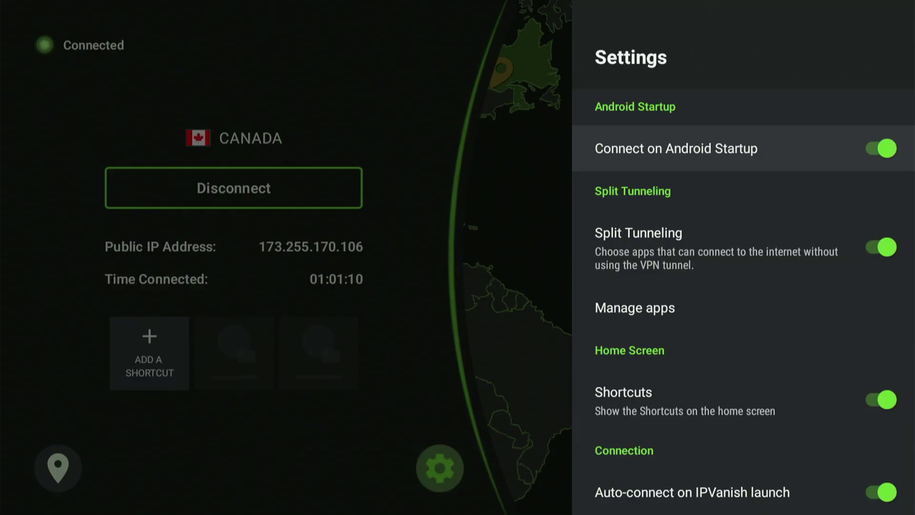
pyautogui.click(638, 238)
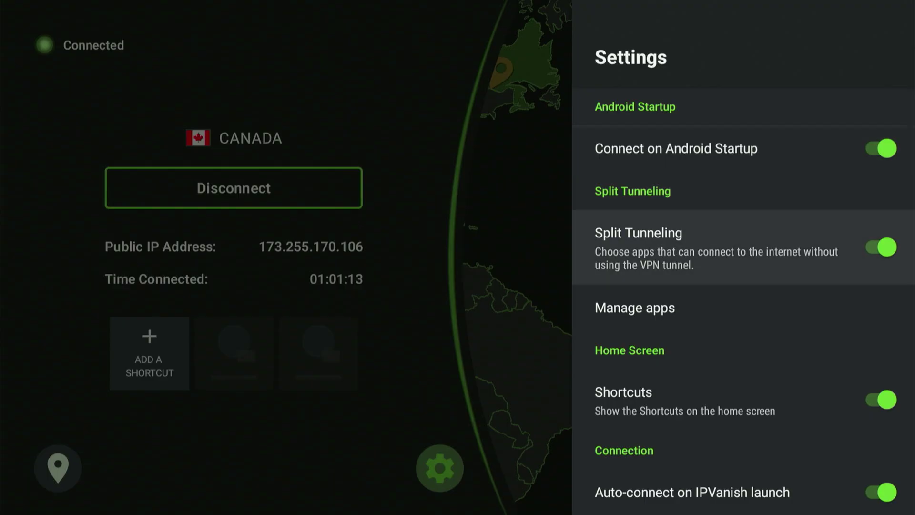
pyautogui.press('Down')
pyautogui.press('Down')
pyautogui.press('Down')
pyautogui.press('Down')
pyautogui.press('Up')
pyautogui.press('Return')
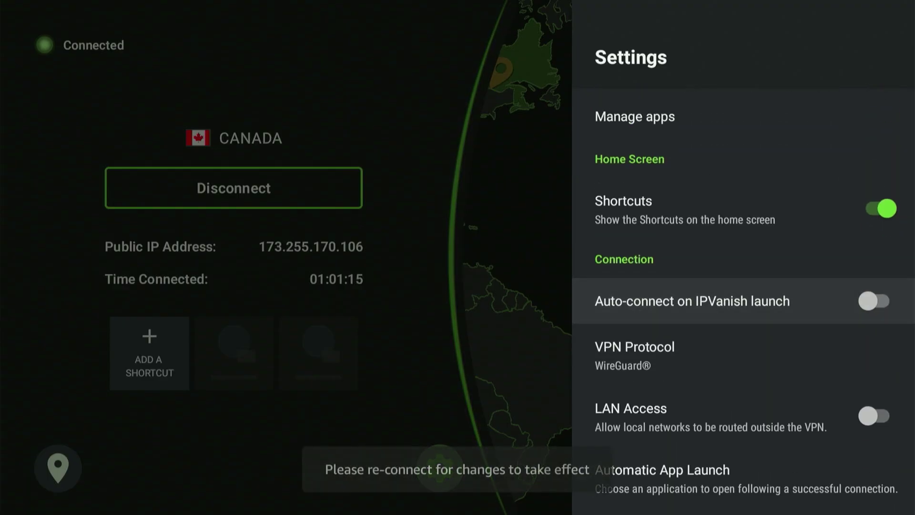
pyautogui.press('Return')
# Step: Review the Android startup, split tunneling, home screen shortcut and connection options in the VPN settings
pyautogui.press('Up')
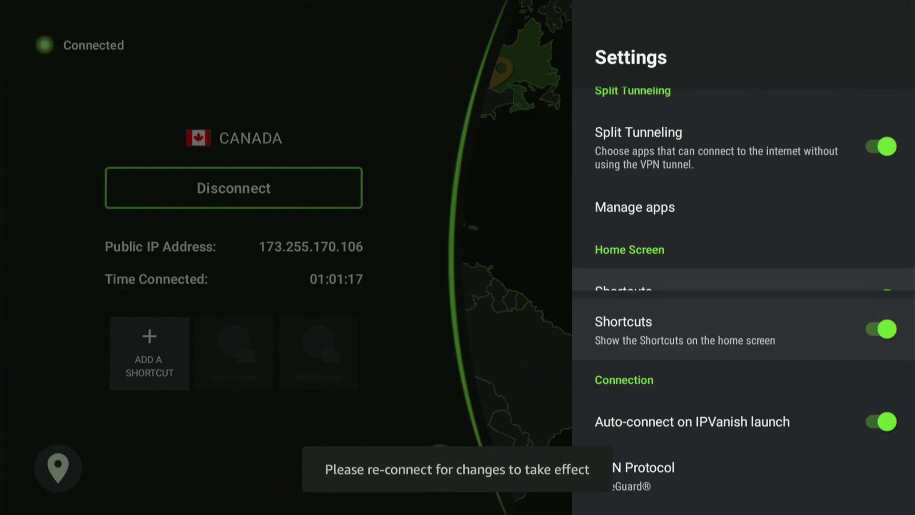
pyautogui.press('Up')
pyautogui.press('Up')
pyautogui.press('Up')
pyautogui.press('Down')
pyautogui.press('Down')
pyautogui.press('Down')
pyautogui.press('Down')
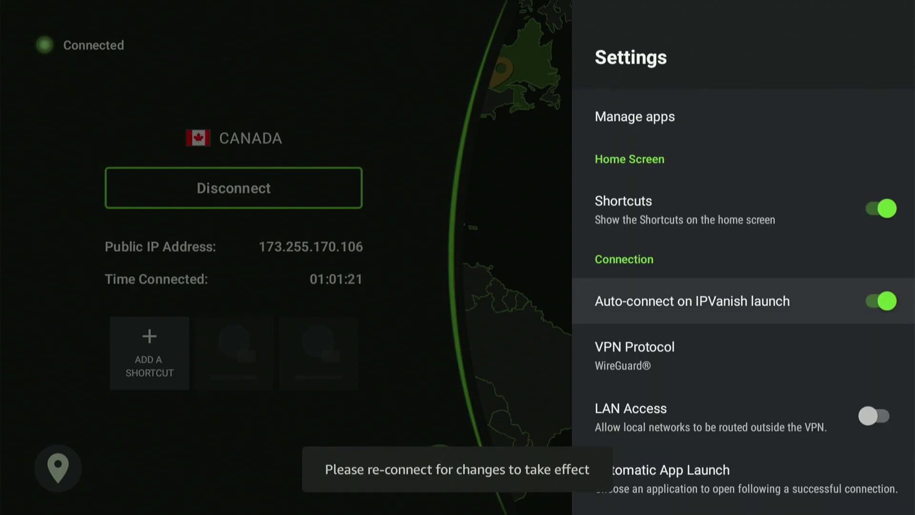
# Step: Return to the Fire TV home screen and go to the shortcut for the full app list
pyautogui.press('Home')
pyautogui.press('Right')
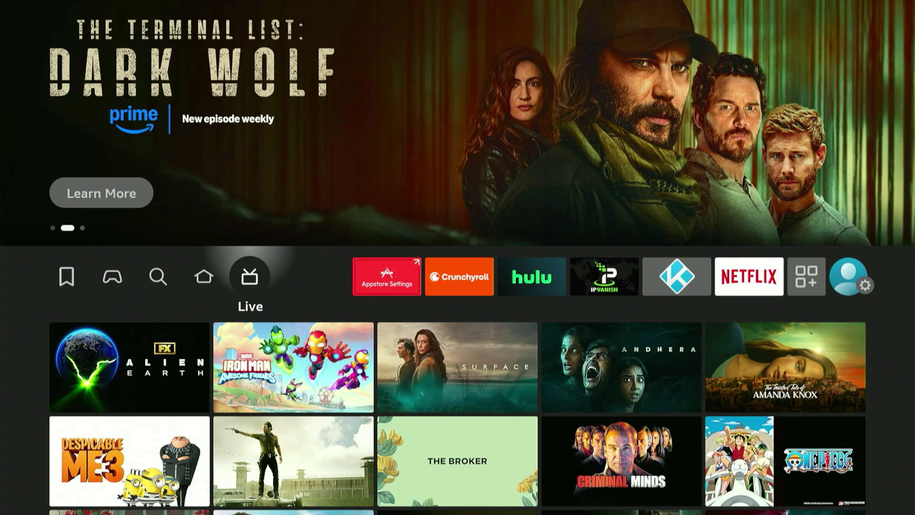
pyautogui.press('Right')
pyautogui.press('Right')
pyautogui.press('Right')
pyautogui.press('Right')
pyautogui.press('Right')
pyautogui.press('Right')
pyautogui.press('Right')
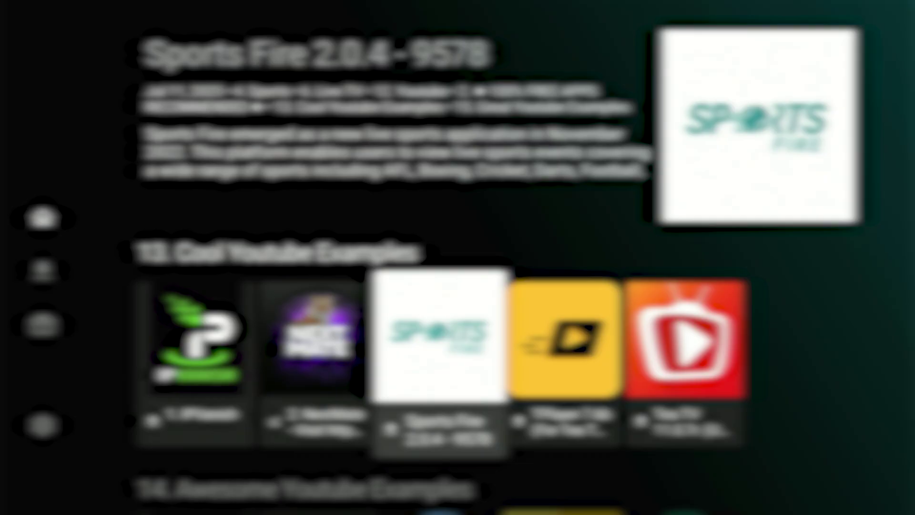
# Step: Download Sports Fire 2.0.4 from the Cool Youtube Examples category of the Unlinked library
pyautogui.press('Menu')
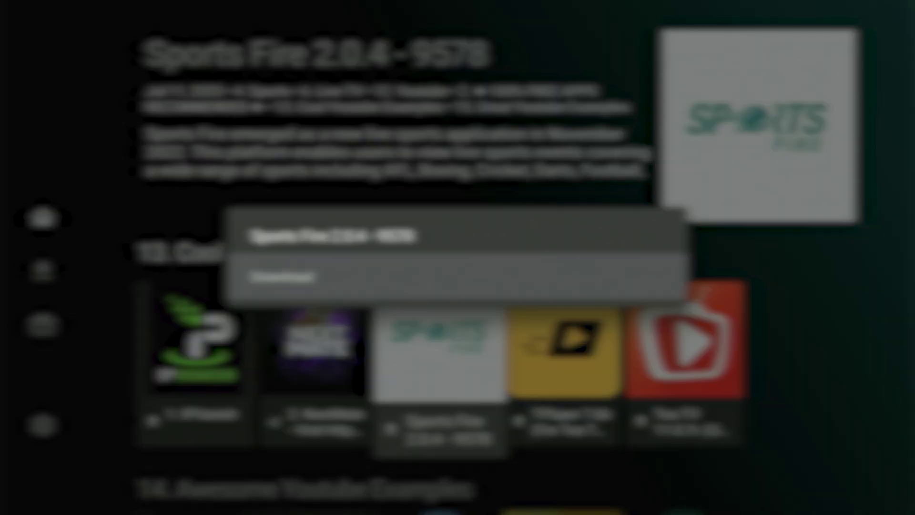
pyautogui.press('Return')
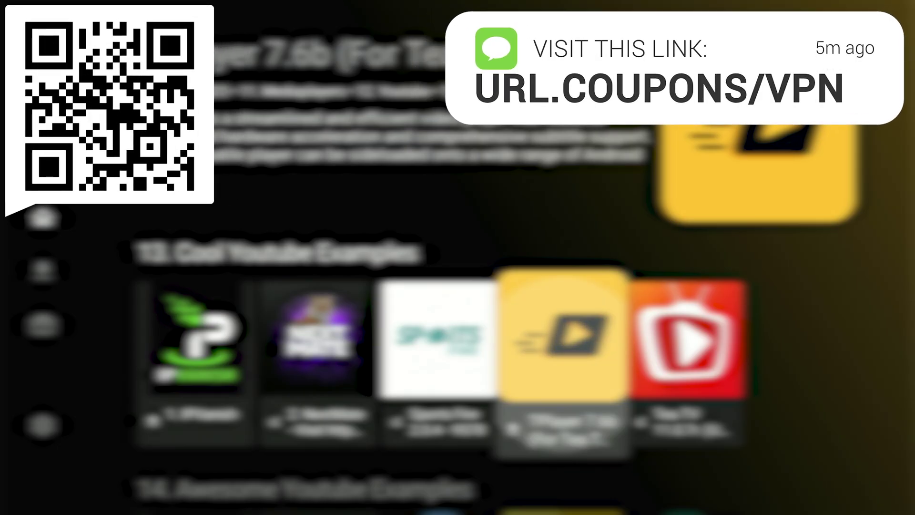
# Step: Download TPlayer 7.6b (For Tea TV) from the same category and start installing it
pyautogui.press('Return')
pyautogui.press('Return')
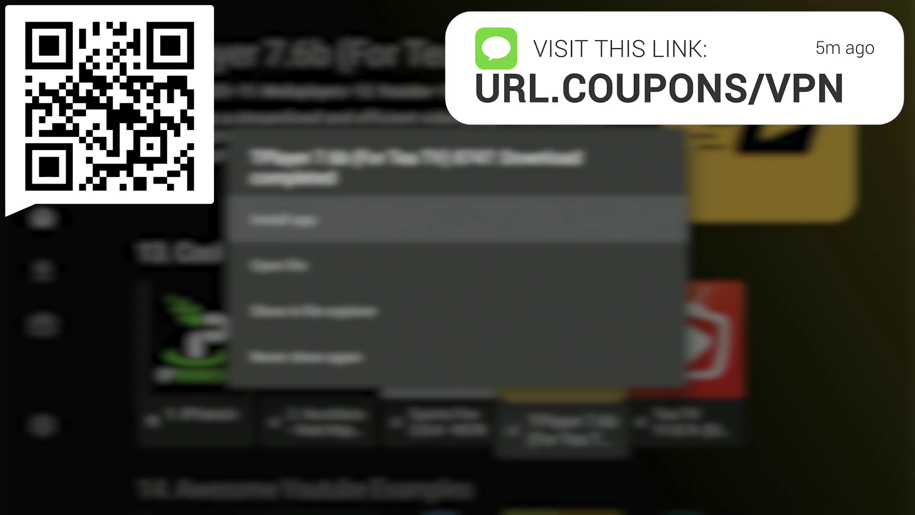
pyautogui.press('Return')
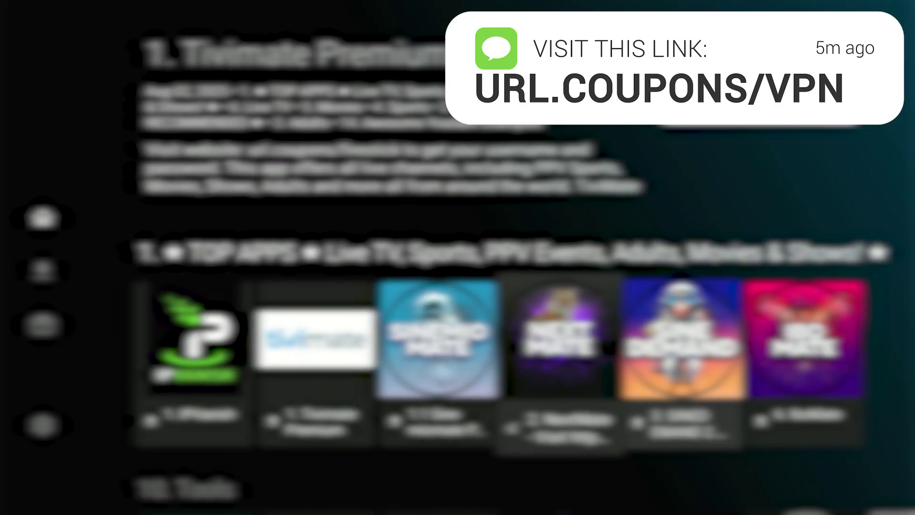
# Step: Browse the entries of the TOP APPS category, from IPVanish to IboMate, and examine their descriptions
pyautogui.press('Left')
pyautogui.press('Left')
pyautogui.press('Left')
pyautogui.press('Left')
pyautogui.press('Left')
pyautogui.press('Right')
pyautogui.press('Right')
pyautogui.press('Right')
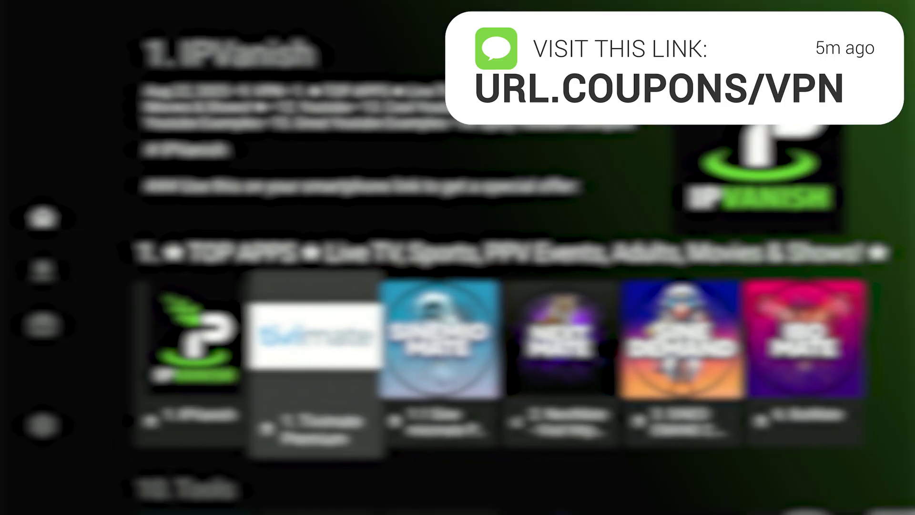
pyautogui.press('Right')
pyautogui.press('Right')
pyautogui.press('Left')
pyautogui.press('Left')
pyautogui.press('Left')
pyautogui.press('Left')
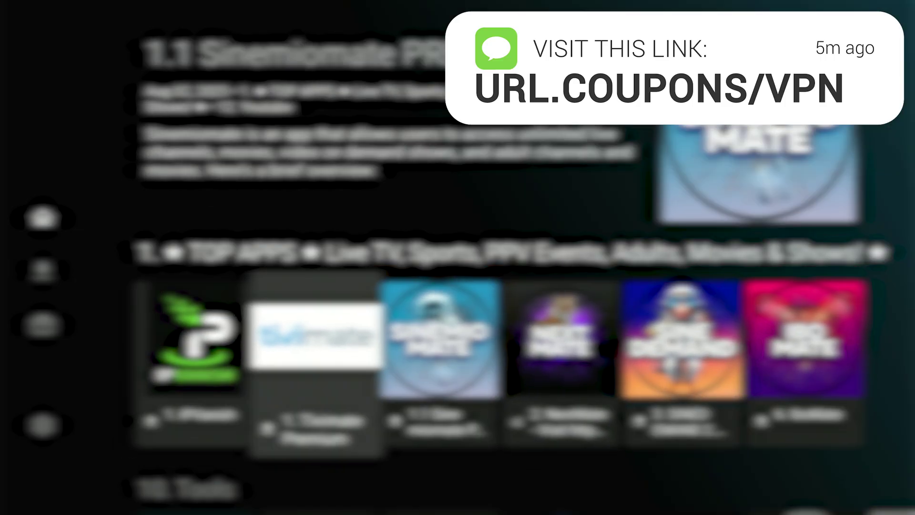
pyautogui.press('Left')
pyautogui.press('Right')
pyautogui.press('Right')
pyautogui.press('Right')
pyautogui.press('Right')
pyautogui.press('Right')
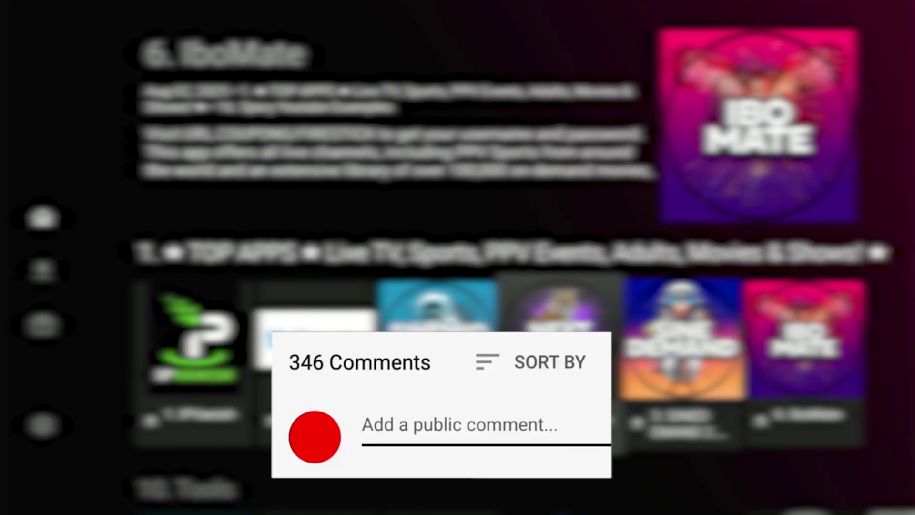
pyautogui.press('Left')
pyautogui.press('Left')
pyautogui.press('Left')
pyautogui.press('Left')
pyautogui.press('Left')
pyautogui.press('Right')
pyautogui.press('Right')
pyautogui.press('Right')
pyautogui.press('Right')
pyautogui.press('Right')
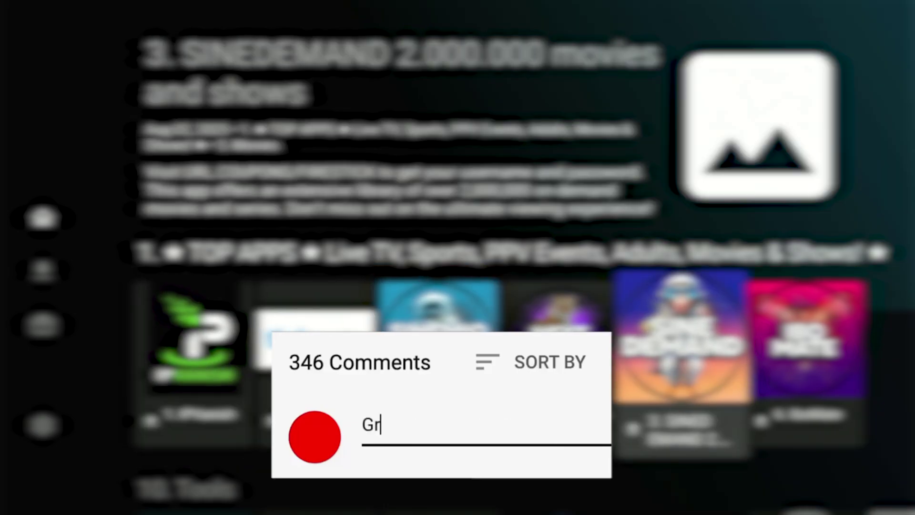